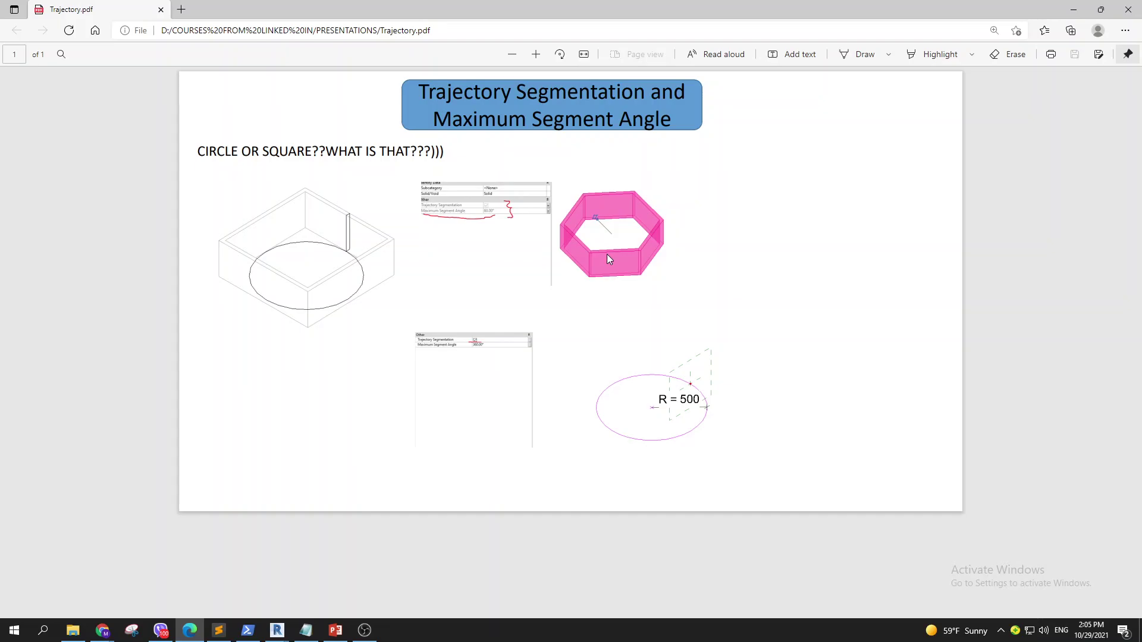
Step: In Family Types, toggle SQUARE off and back on to compare the round ring with the square box
mouse_move(277, 630)
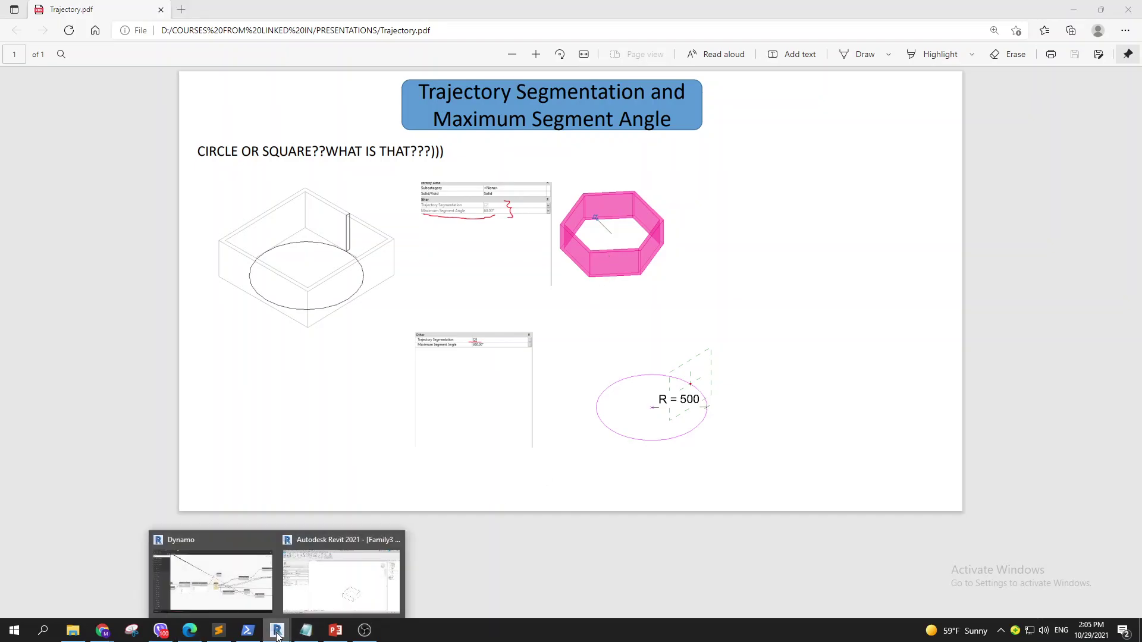
click(341, 572)
shift+middle_drag(538, 410, 469, 400)
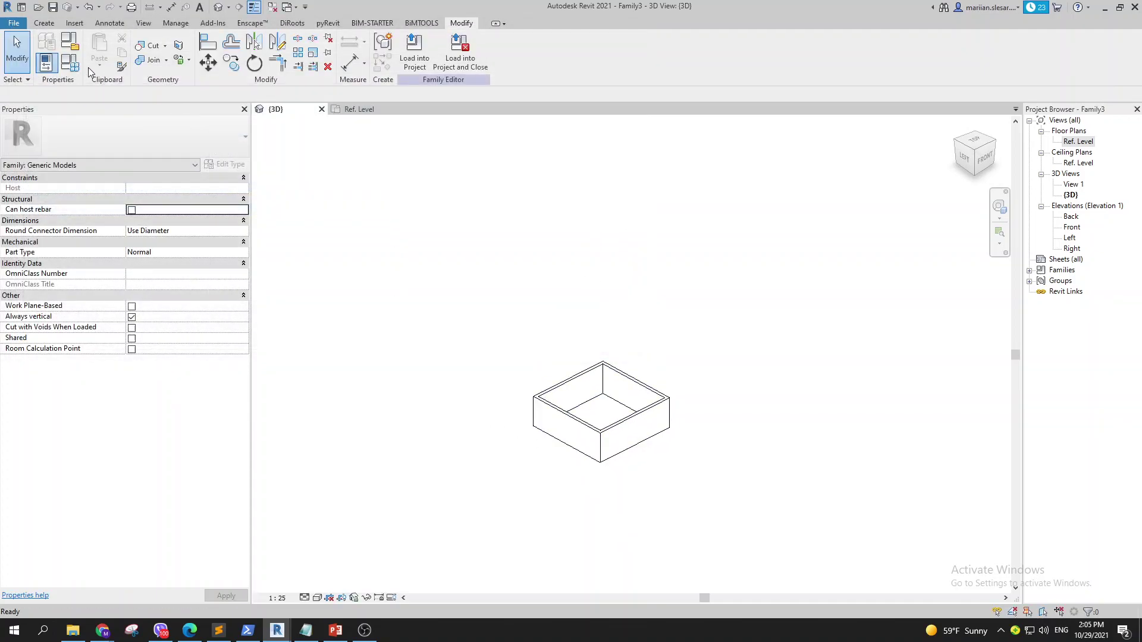
click(70, 40)
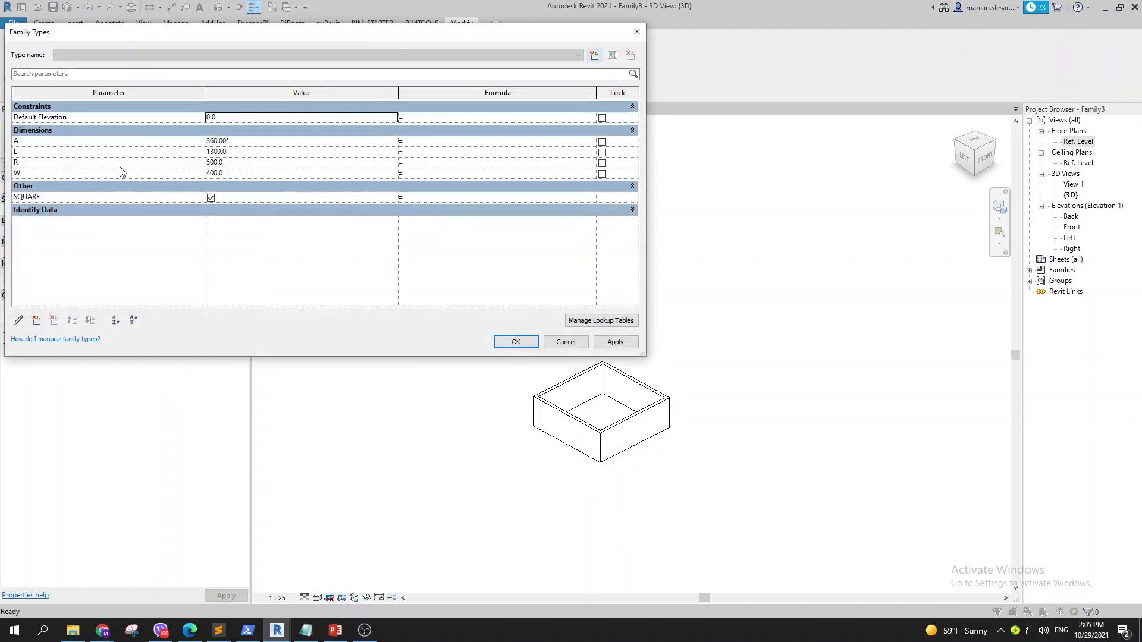
click(211, 199)
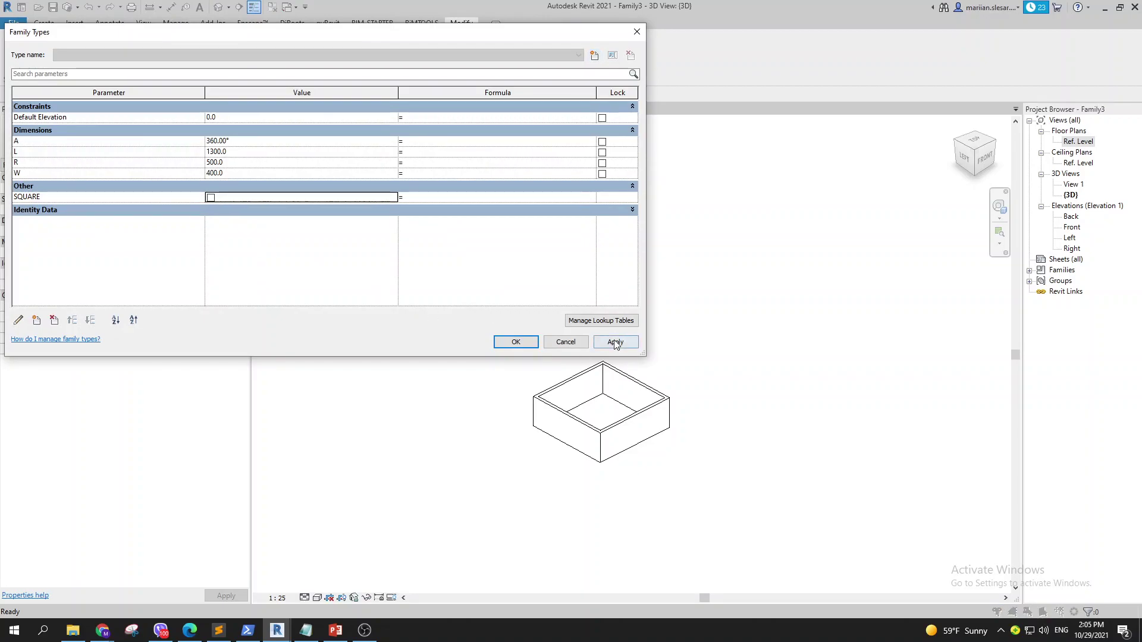
click(615, 342)
click(212, 199)
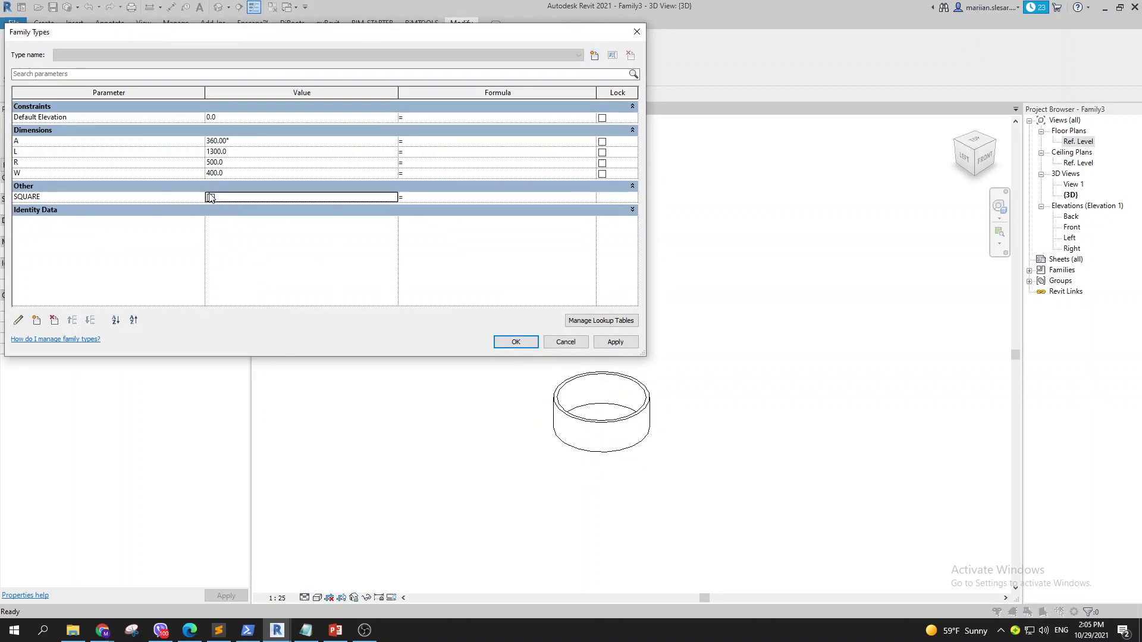
click(615, 342)
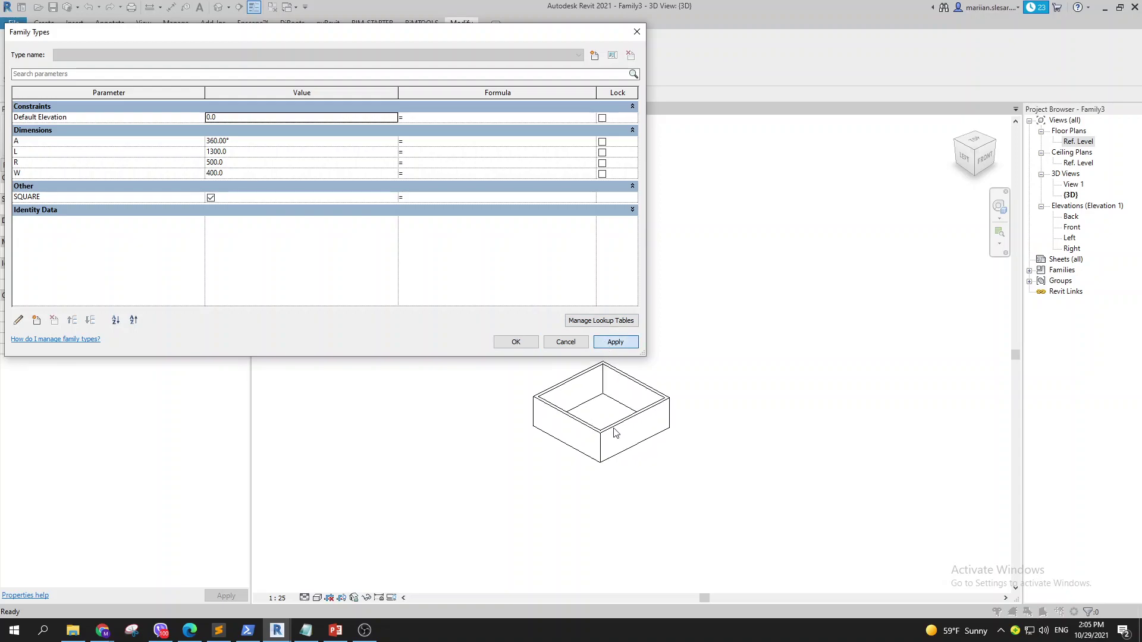
Step: Set angle parameter A to 50° to make an octagonal ring, then close the Ref. Level view
click(245, 144)
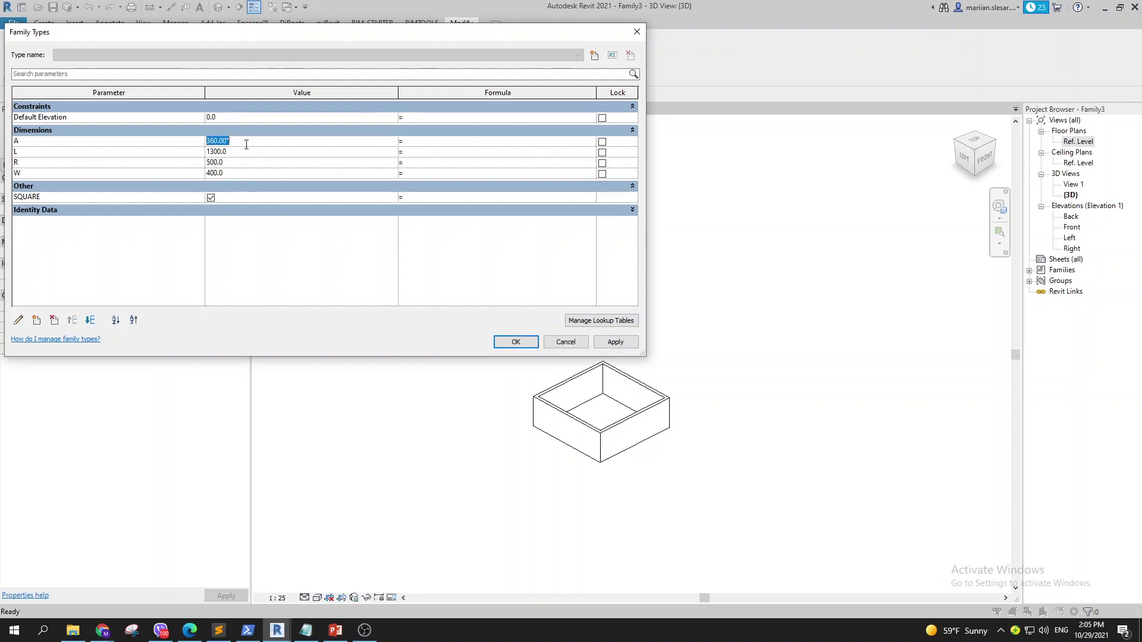
text(50)
click(615, 342)
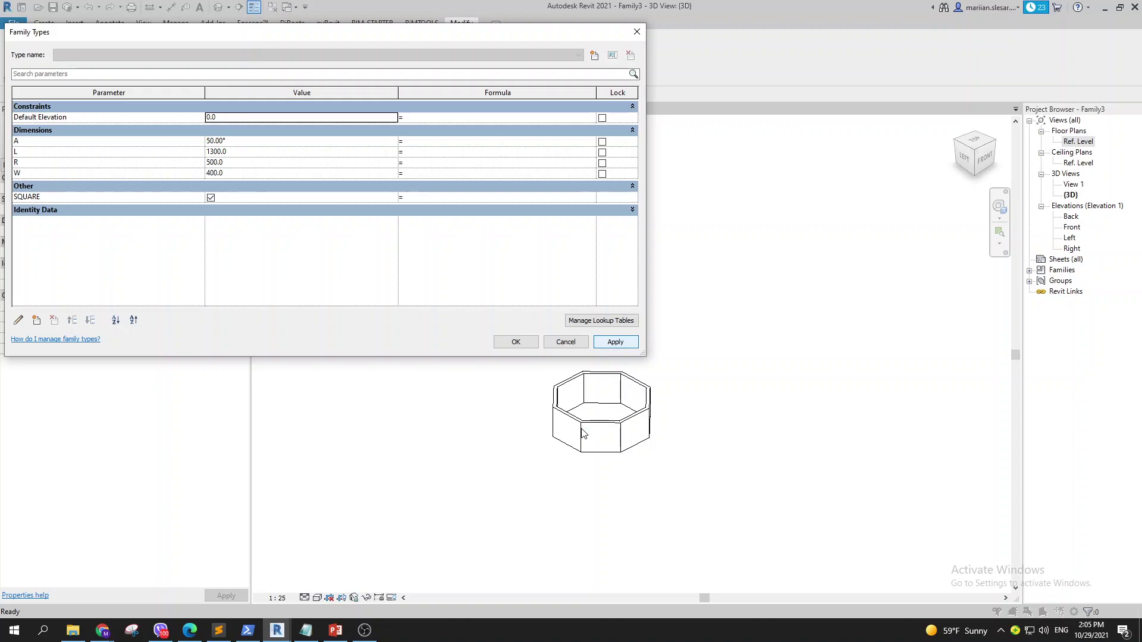
click(515, 342)
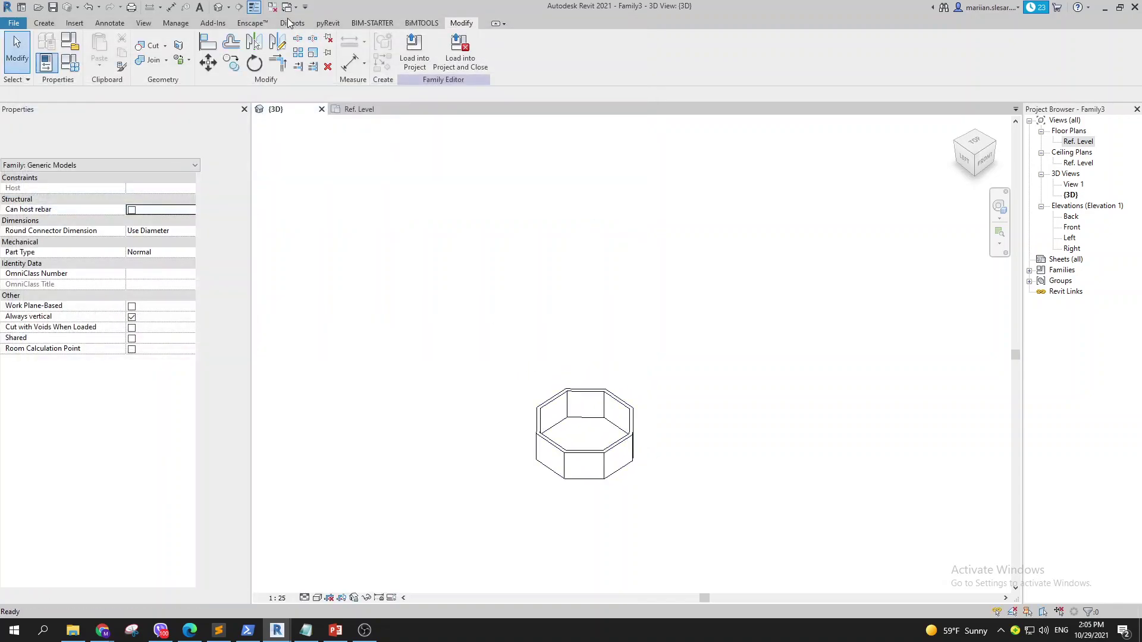
click(273, 7)
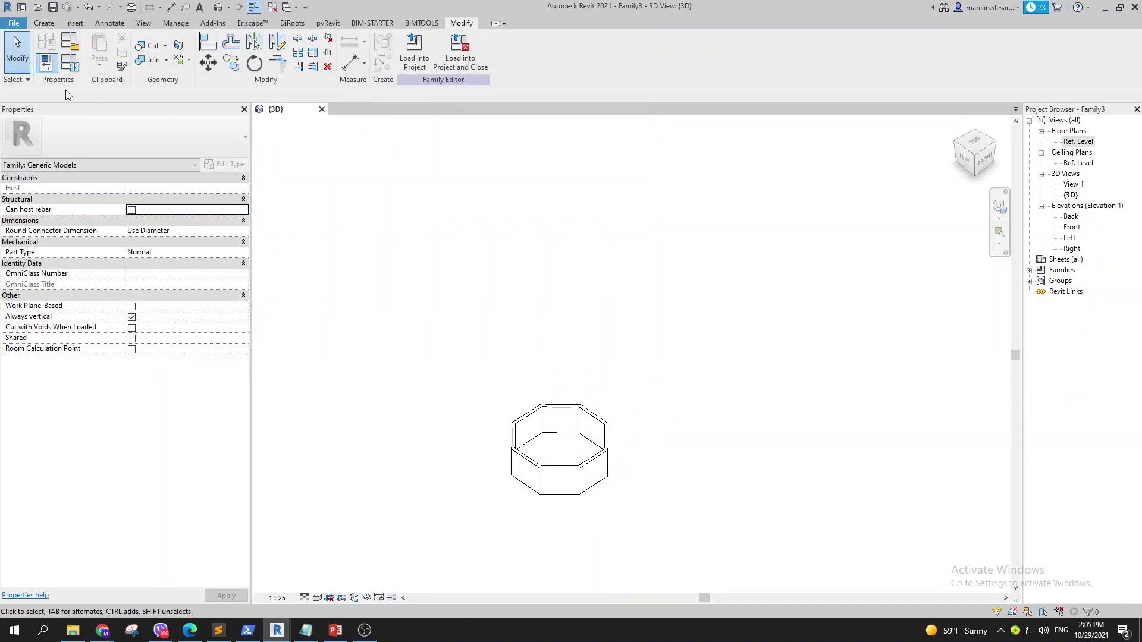
Step: Create a new family from the Default Metric Generic Model.rft template and close the other open views
click(14, 23)
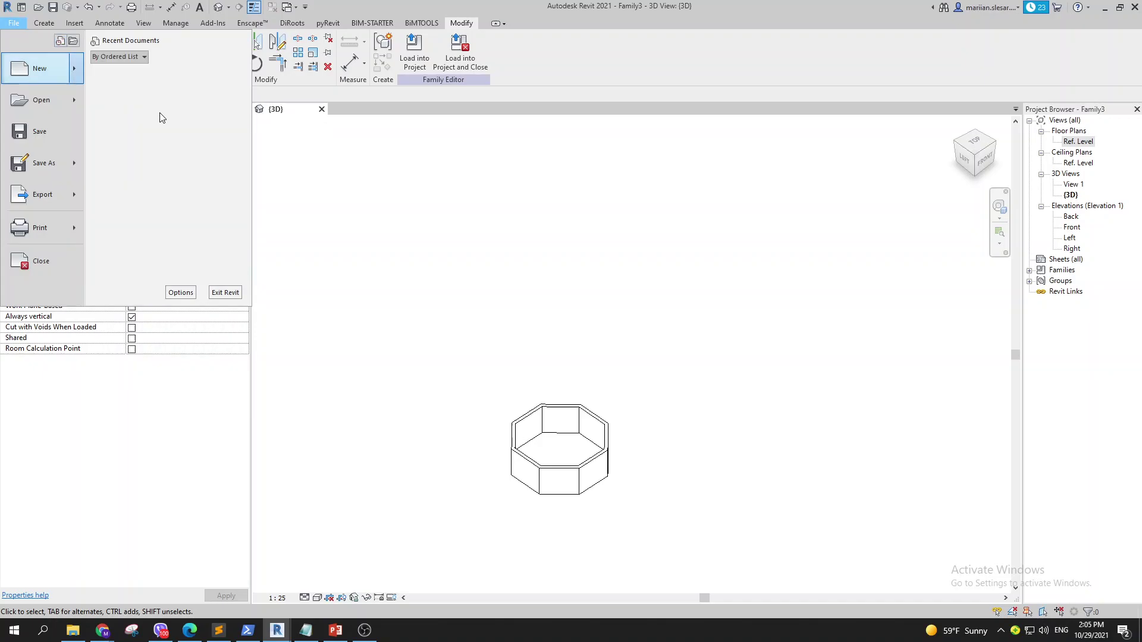
click(160, 115)
double_click(205, 187)
scroll(288, 346, down, 6)
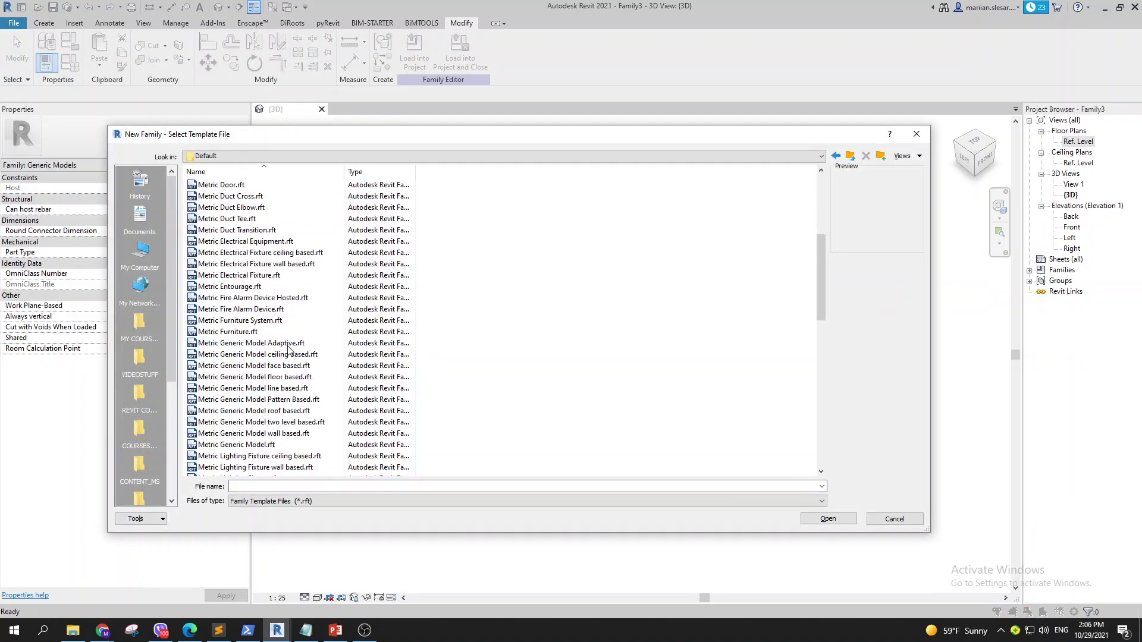
double_click(268, 445)
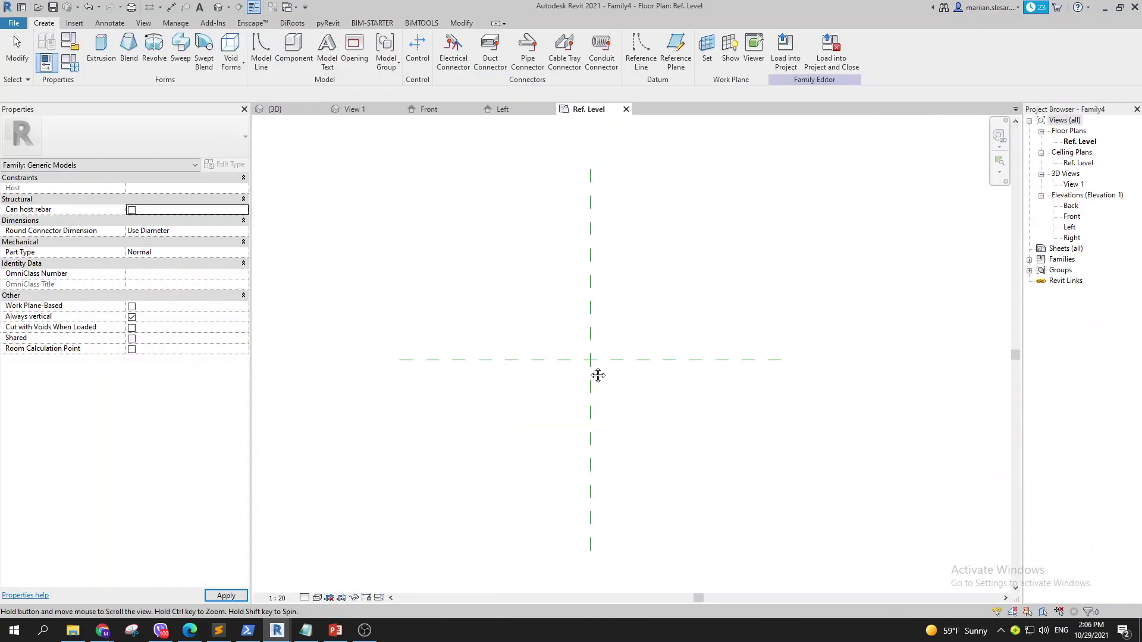
middle_drag(598, 376, 526, 375)
click(272, 9)
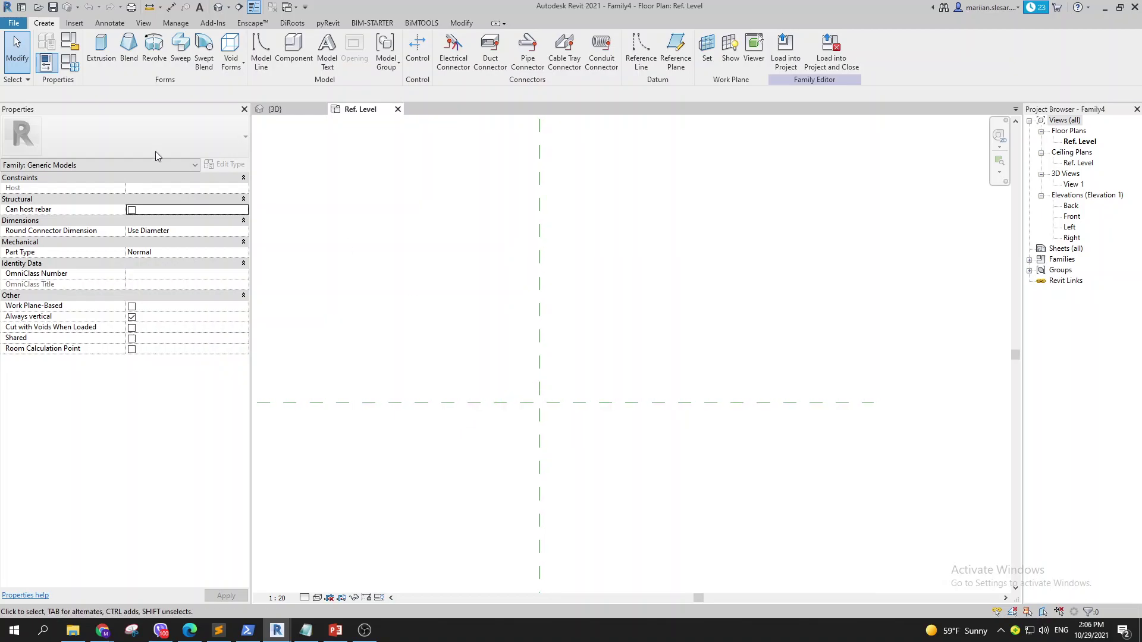
Step: Start a sweep and sketch a circular path centred on the reference-plane intersection
click(180, 63)
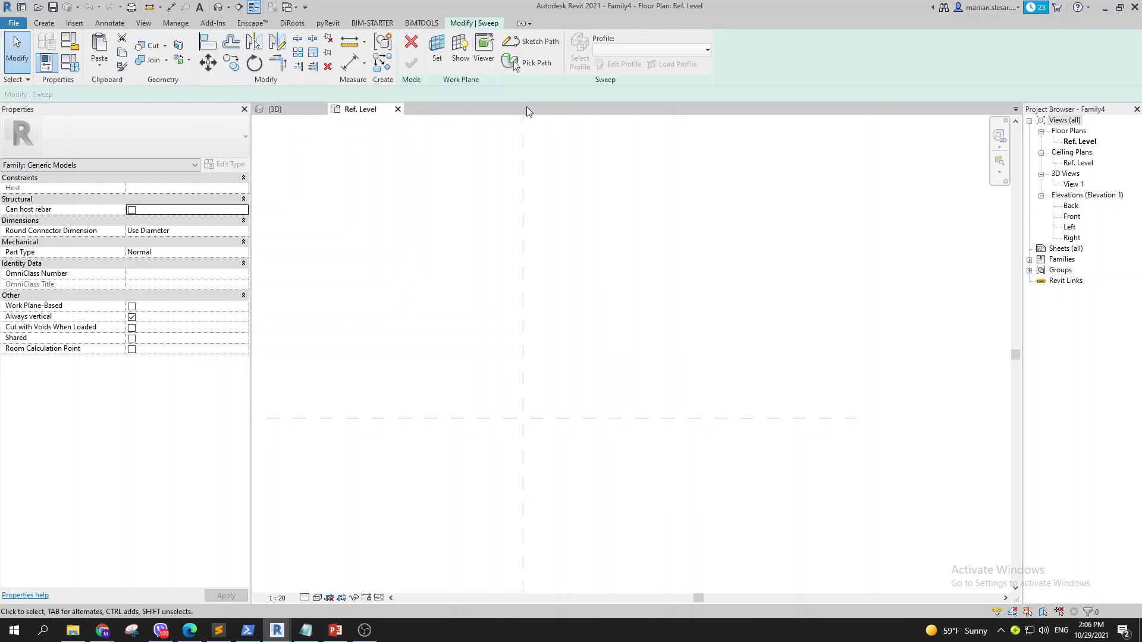
click(537, 42)
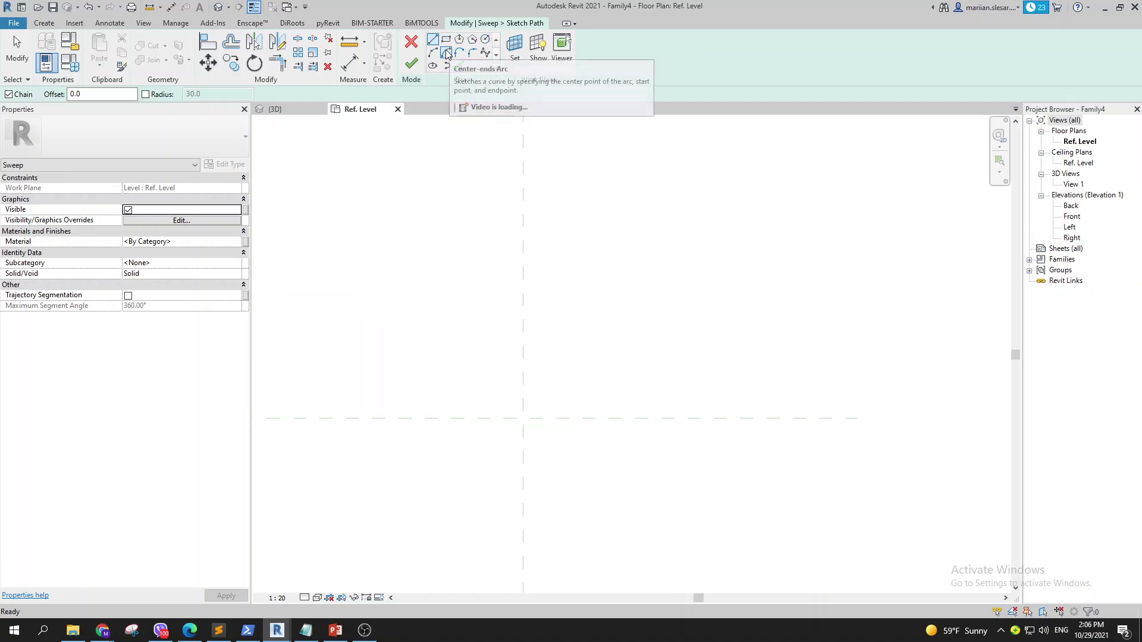
click(485, 39)
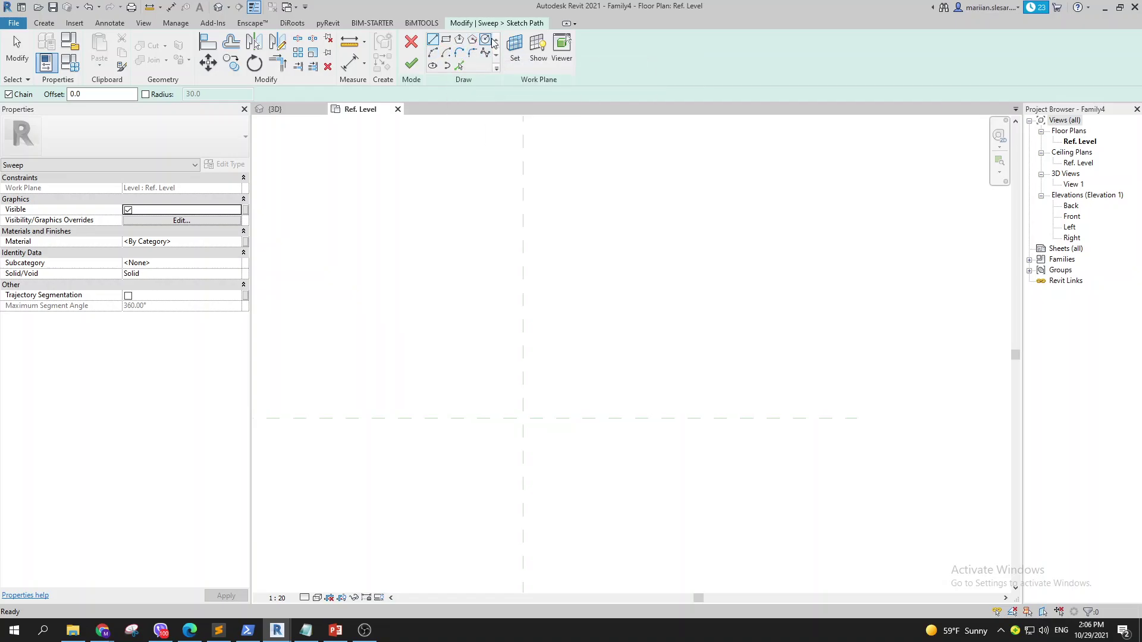
middle_drag(570, 286, 555, 255)
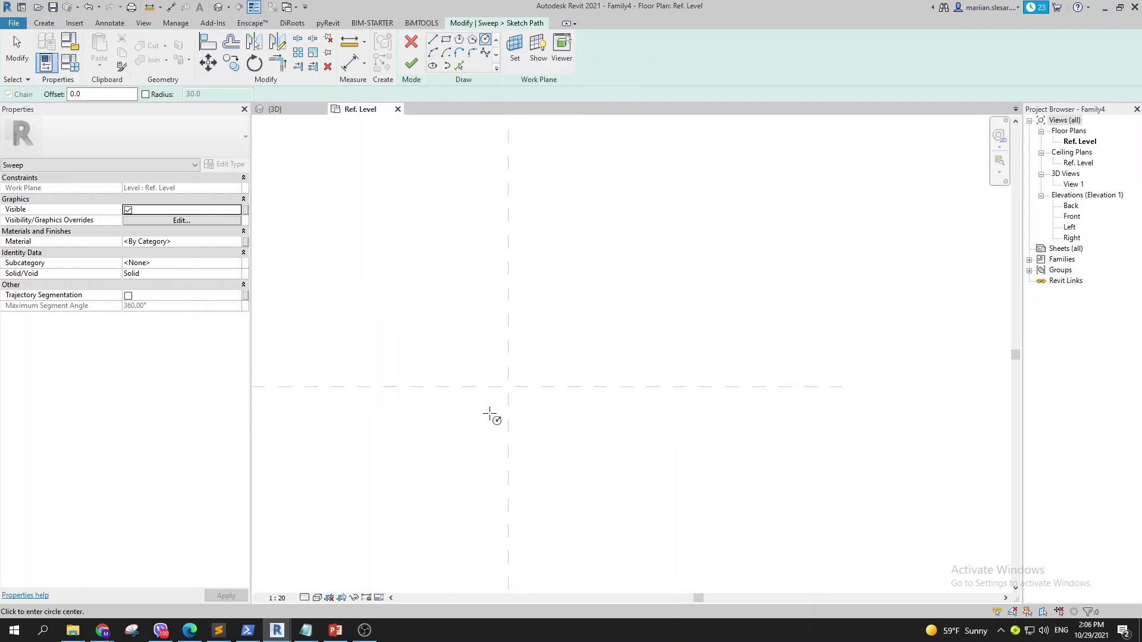
click(509, 388)
click(580, 387)
key(Escape)
key(Escape)
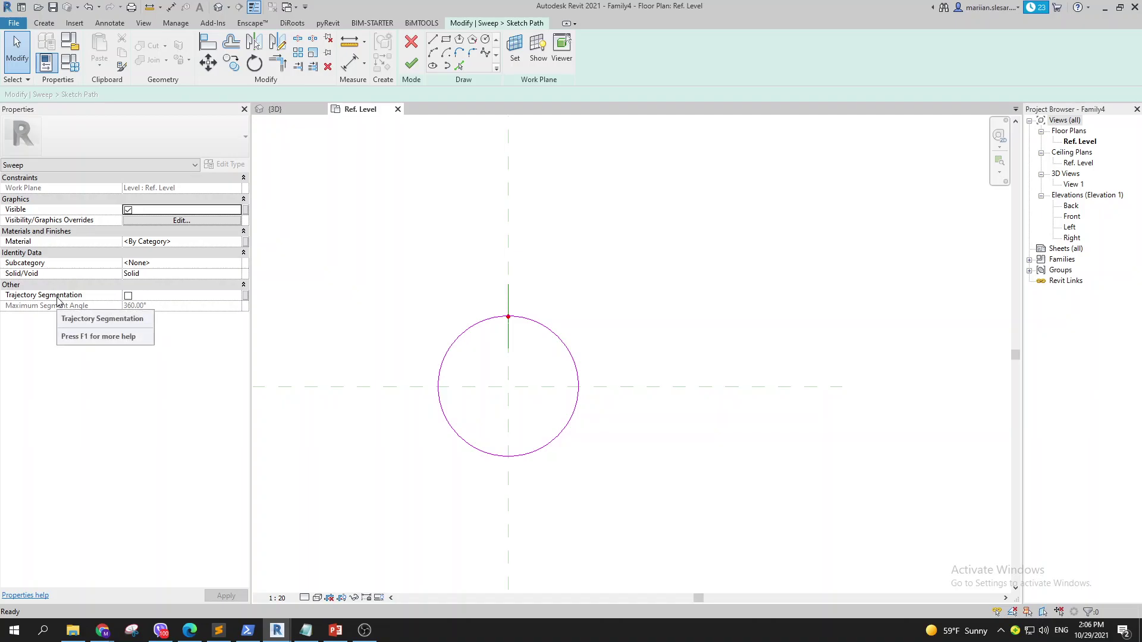
Step: Check the circular path in a 3D view and finish the path sketch
middle_drag(457, 338, 408, 339)
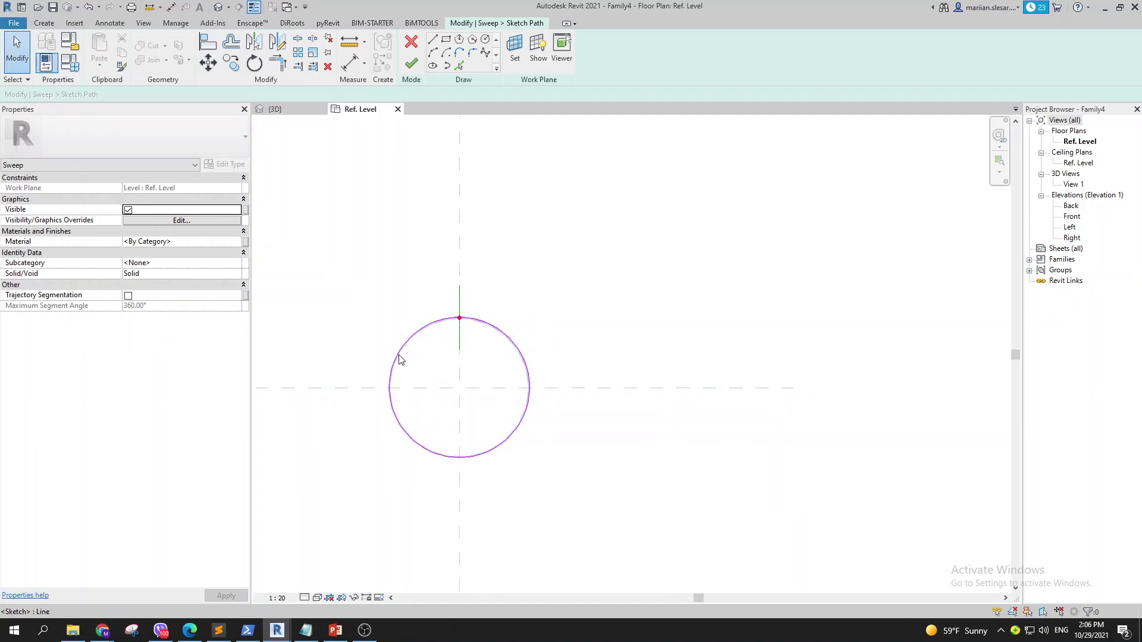
key(3)
key(d)
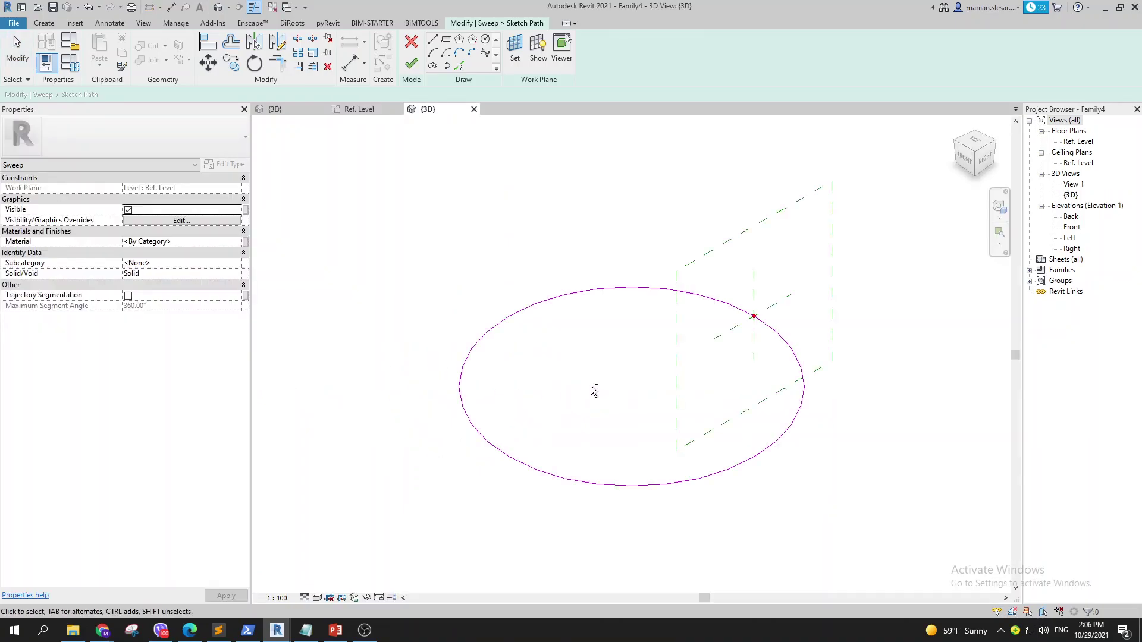
scroll(638, 339, down, 3)
middle_click(746, 379)
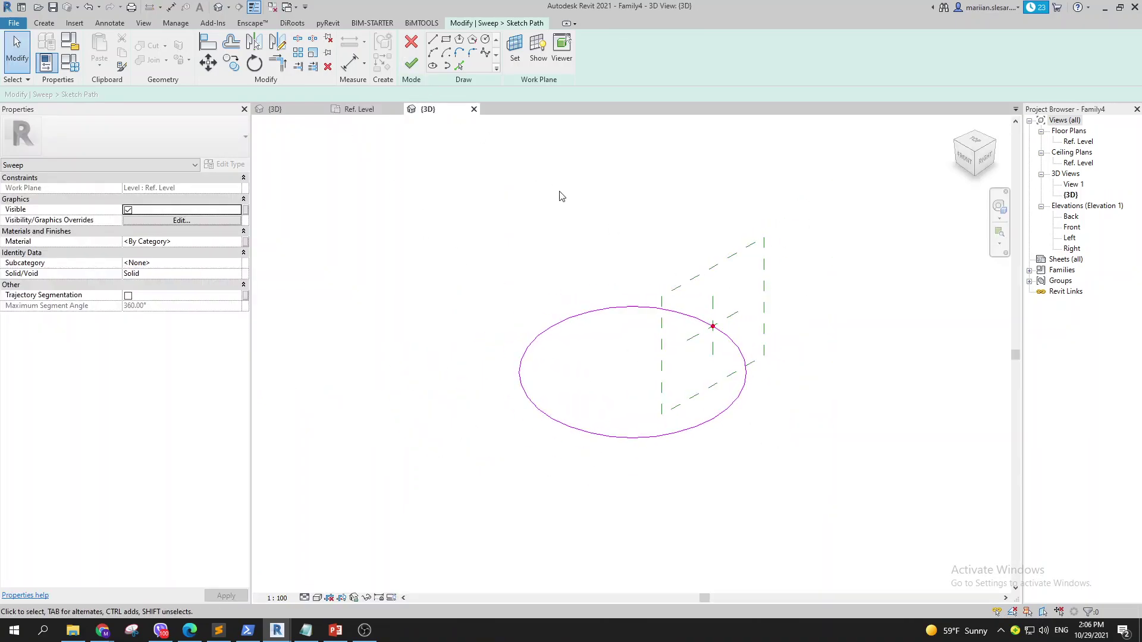
mouse_move(742, 296)
shift+middle_down()
mouse_move(749, 305)
mouse_move(741, 299)
shift+middle_up()
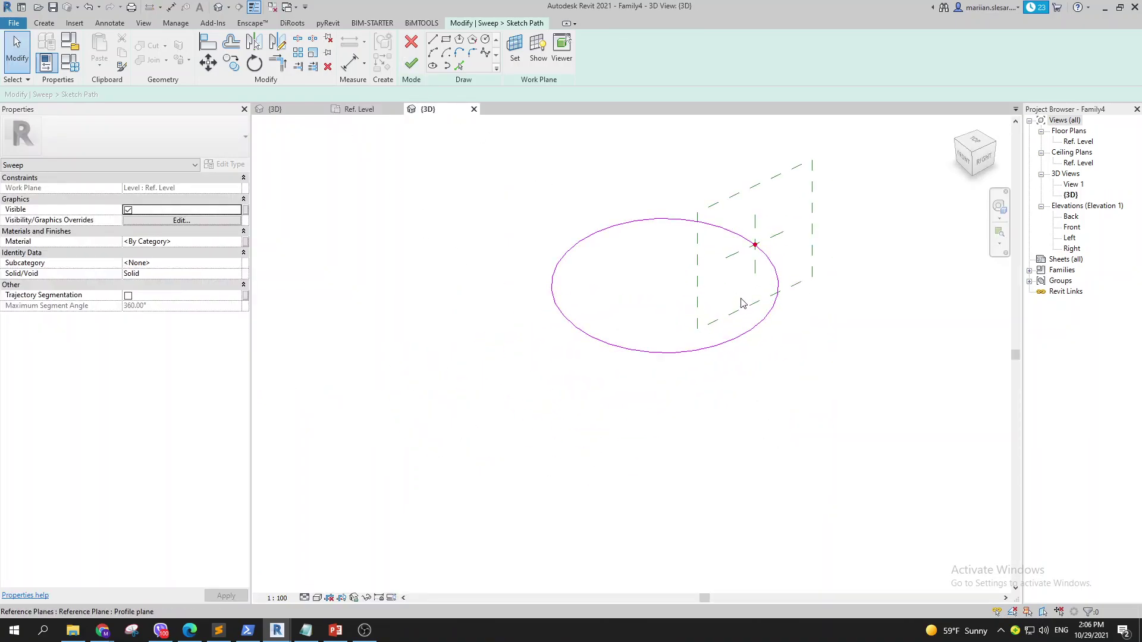
click(757, 254)
middle_drag(757, 253, 698, 298)
click(592, 152)
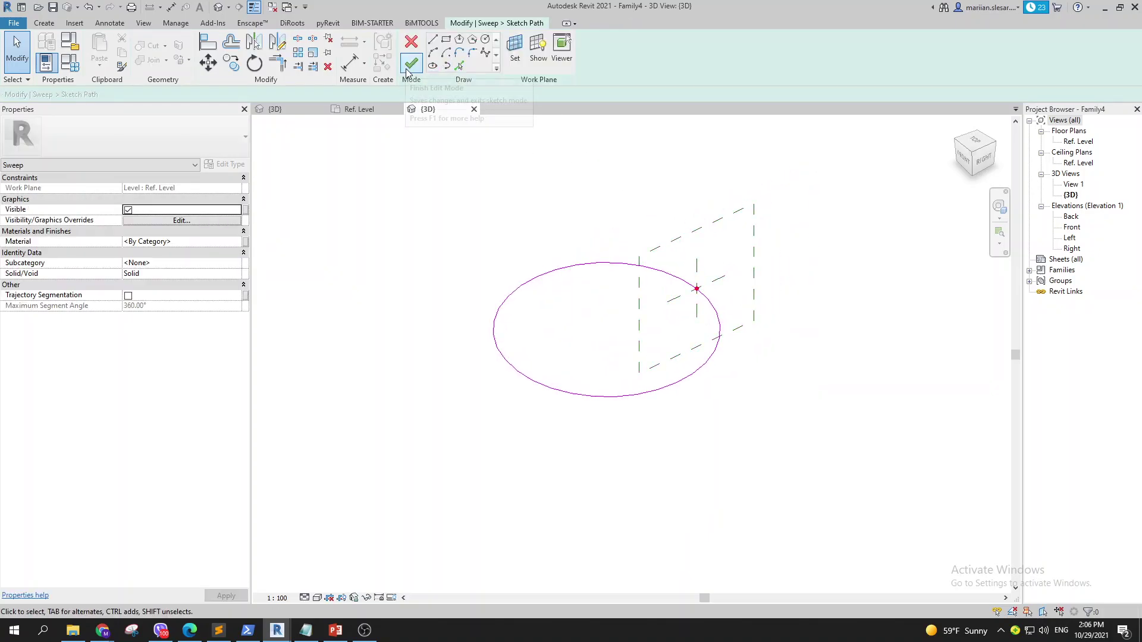
click(411, 63)
Step: Draw a rectangular profile at the path's profile point, finish the ring sweep, and select it
click(619, 64)
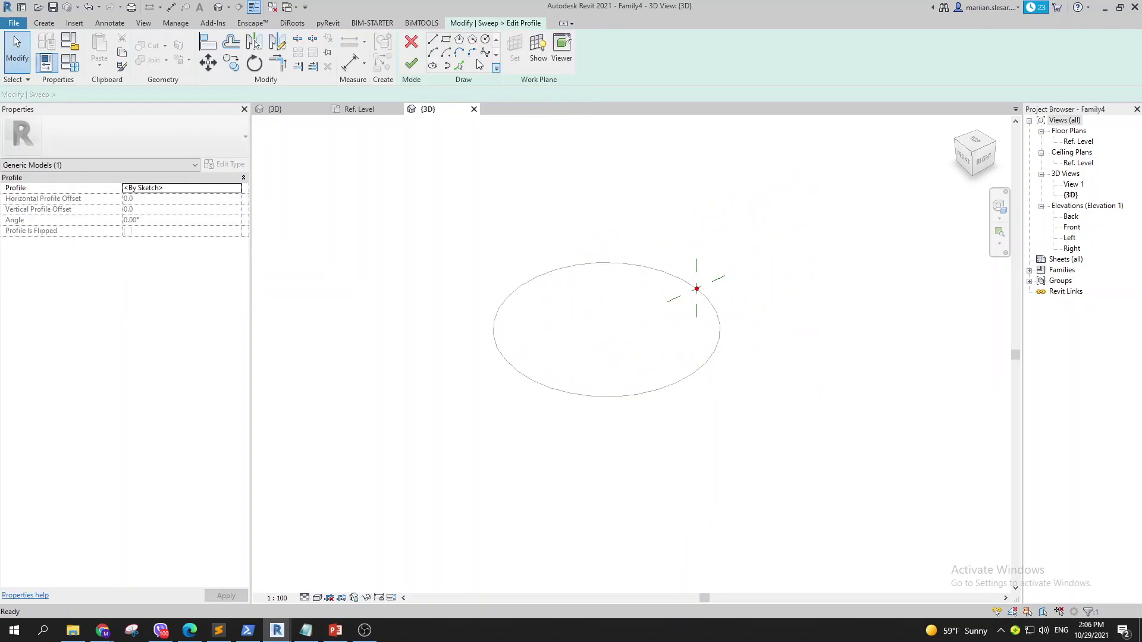
click(448, 39)
shift+middle_drag(761, 325, 714, 309)
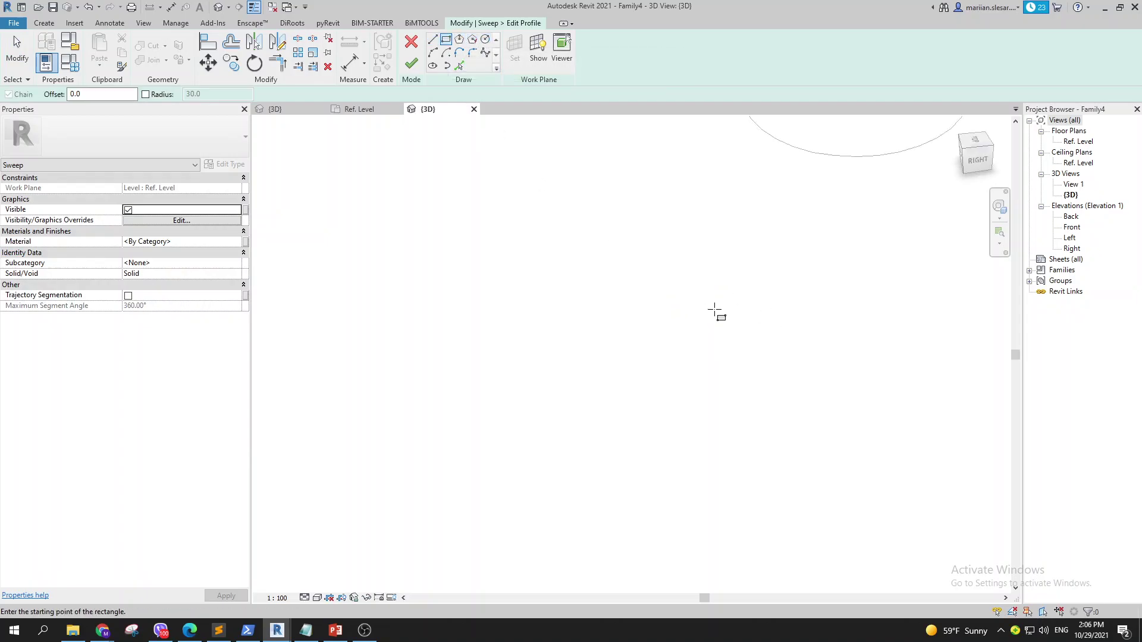
mouse_move(667, 363)
middle_down()
mouse_move(520, 474)
mouse_move(376, 549)
middle_up()
scroll(699, 259, down, 1)
click(683, 263)
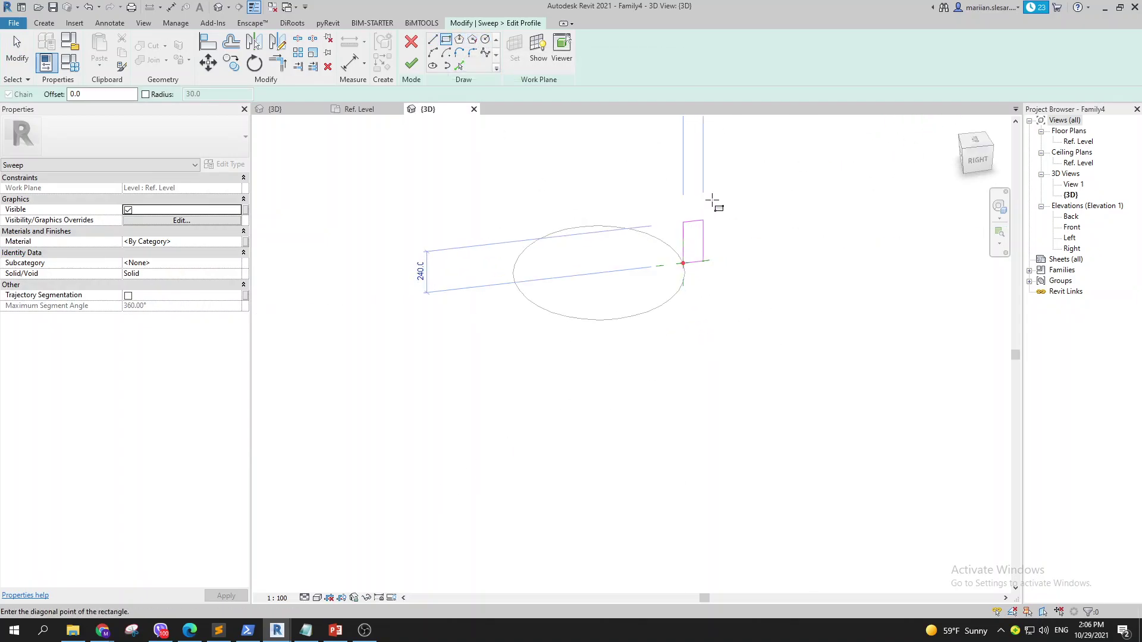
click(694, 164)
click(411, 64)
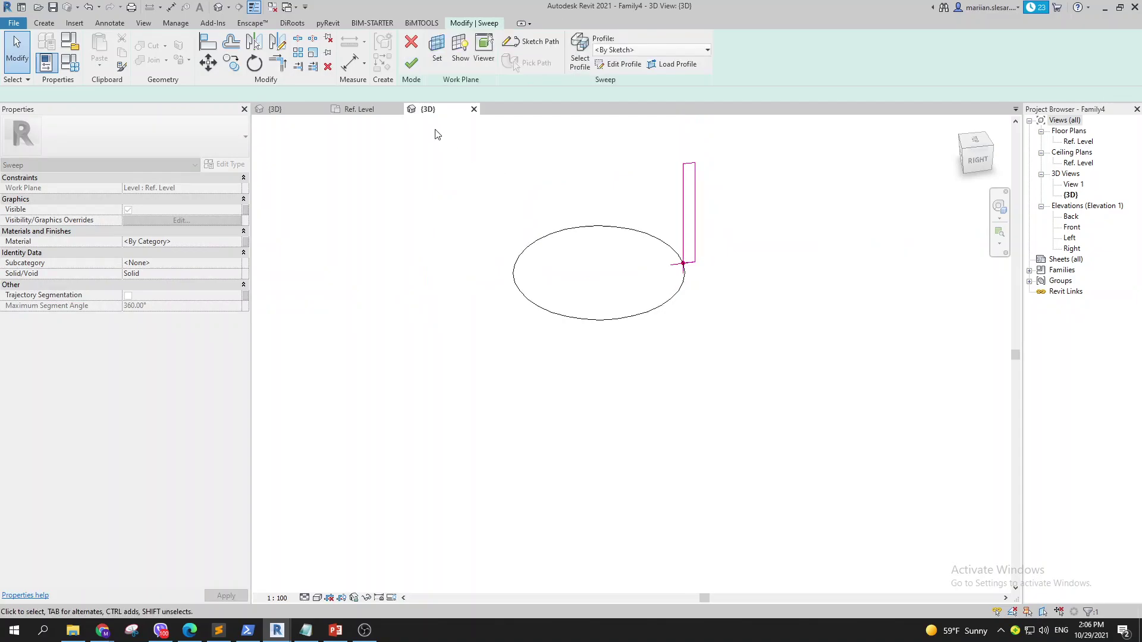
click(411, 63)
shift+middle_drag(649, 329, 669, 345)
click(412, 53)
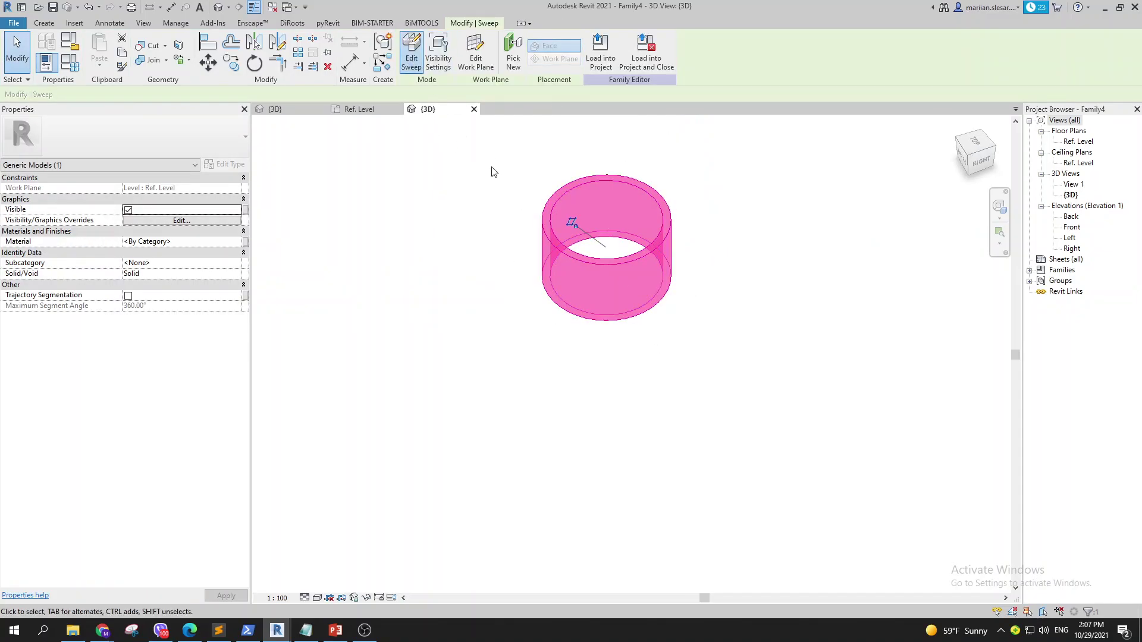
Step: Show the path circle's centre mark in the Ref. Level plan and align it to the vertical reference plane
click(531, 41)
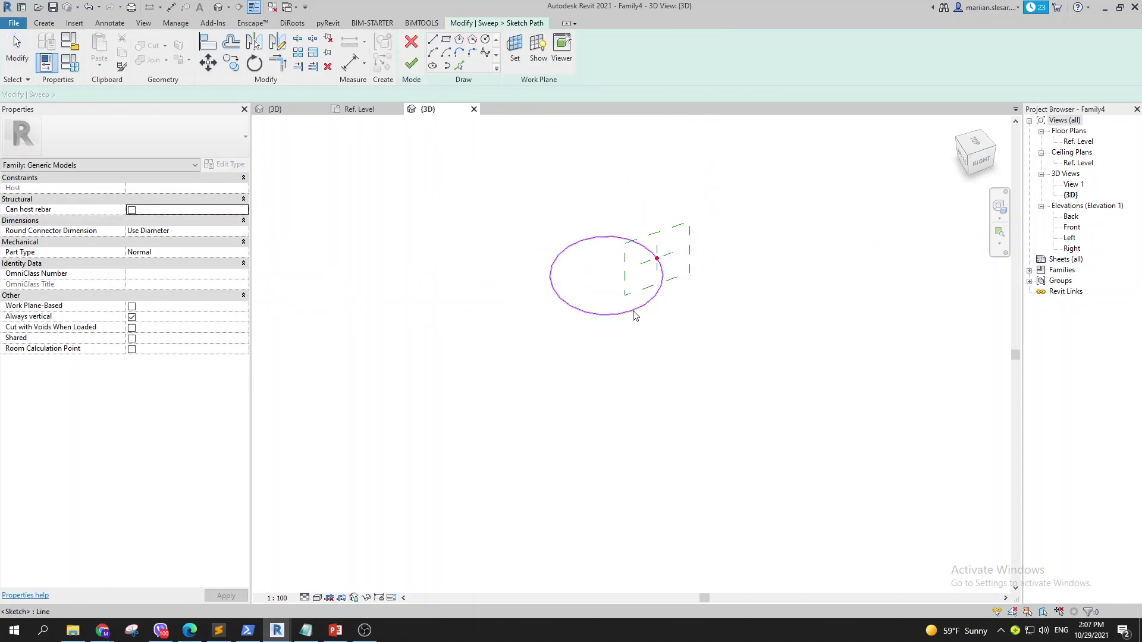
click(671, 312)
double_click(1077, 141)
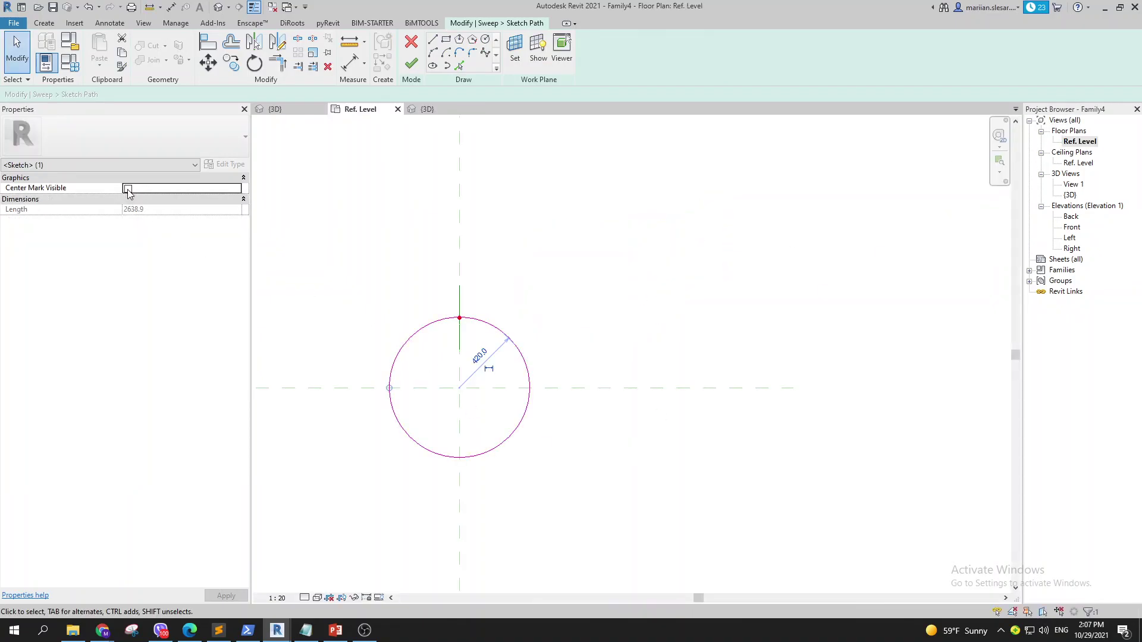
click(128, 189)
click(349, 319)
key(a)
key(l)
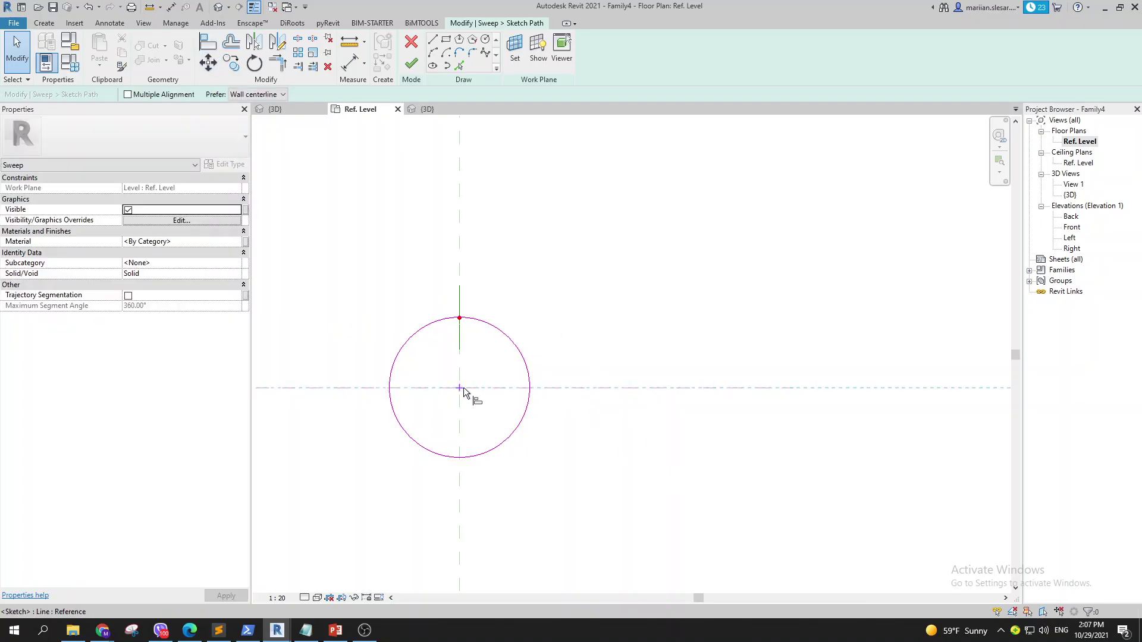
click(460, 467)
click(459, 389)
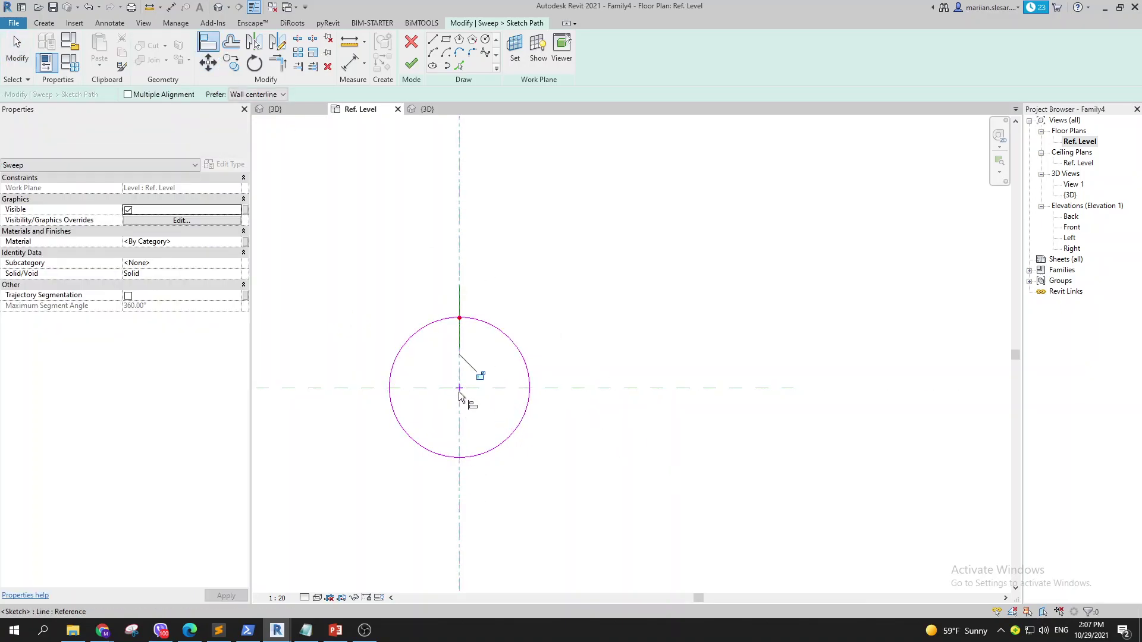
key(Escape)
Step: Make the 420 radius dimension permanent and label it with a new parameter named Radius
click(523, 357)
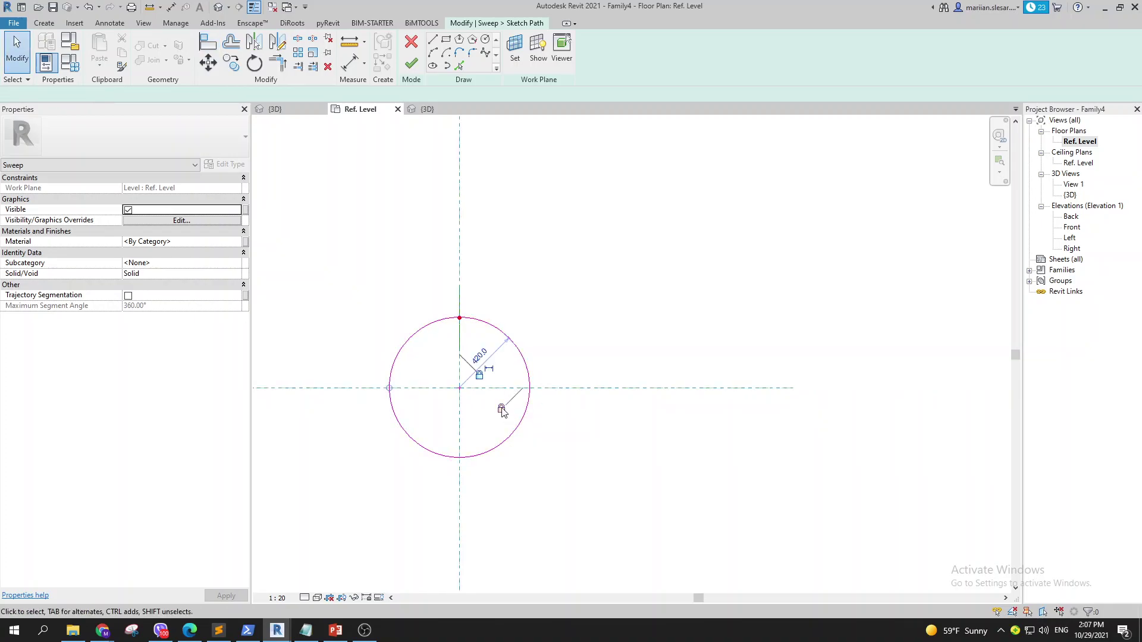
click(506, 371)
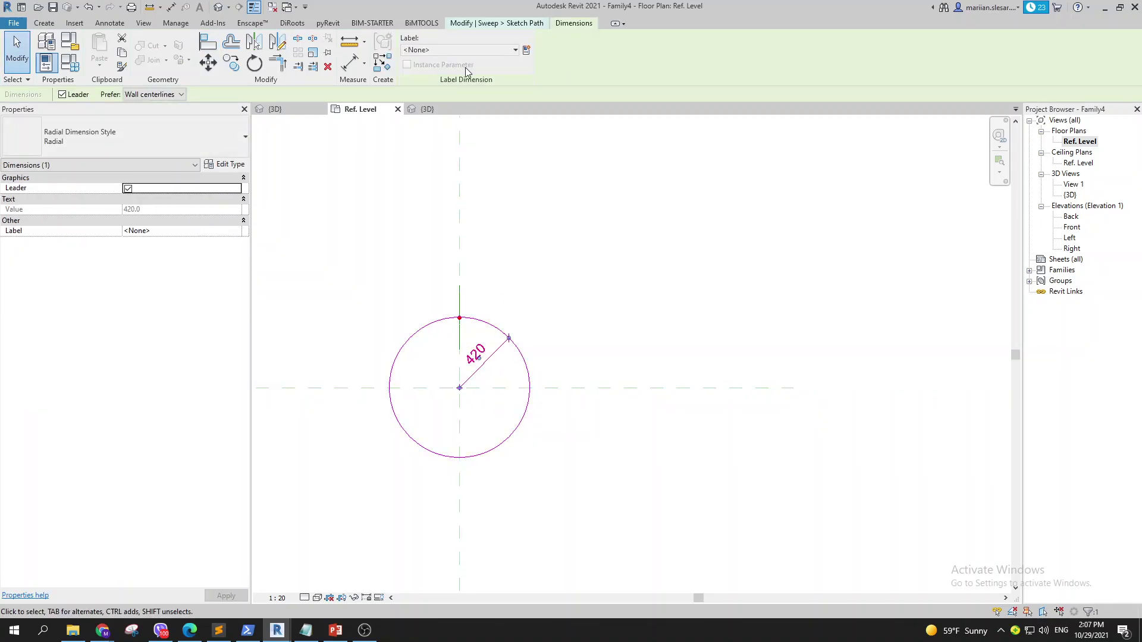
click(526, 51)
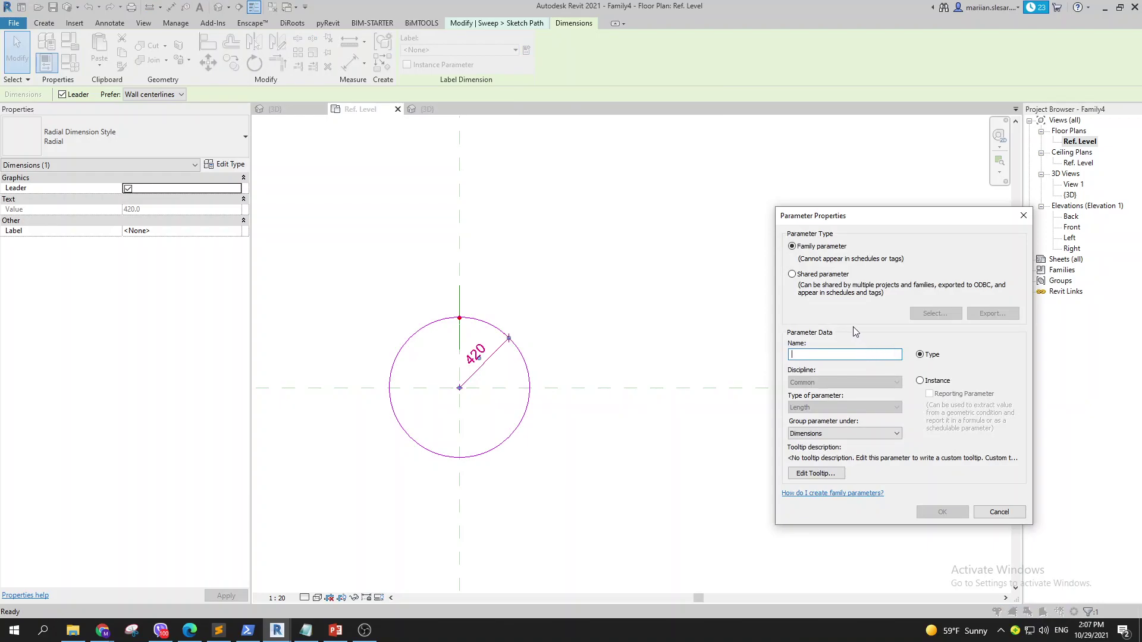
text(Radius)
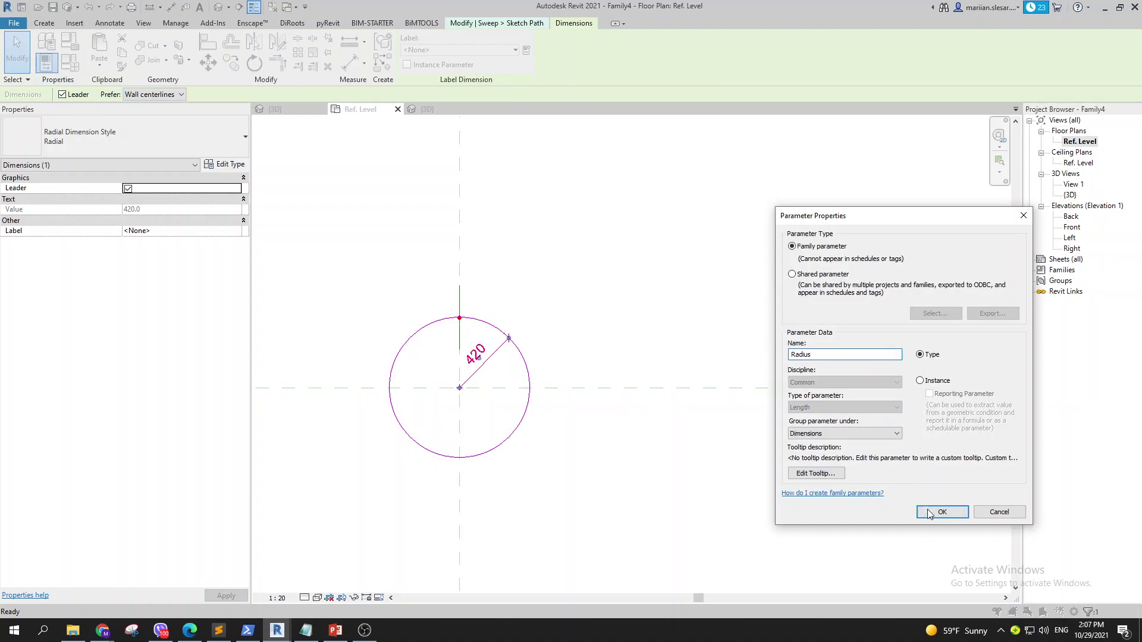
click(929, 514)
scroll(548, 381, up, 2)
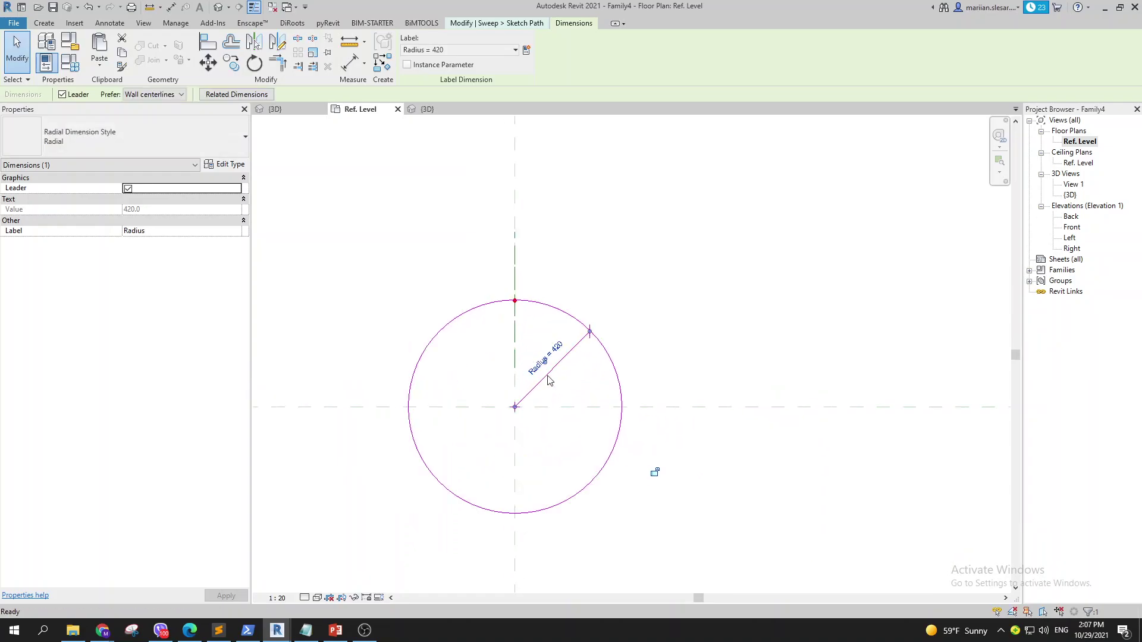
click(578, 377)
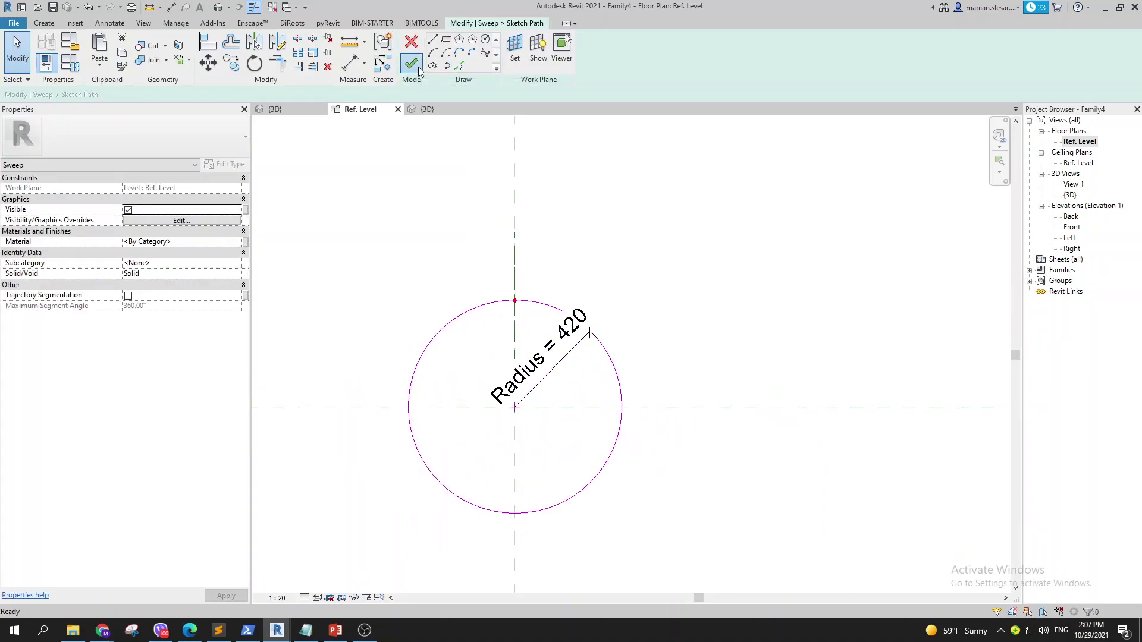
Step: Finish the path and sweep edits, then enable Trajectory Segmentation on the ring in 3D
click(419, 70)
click(411, 65)
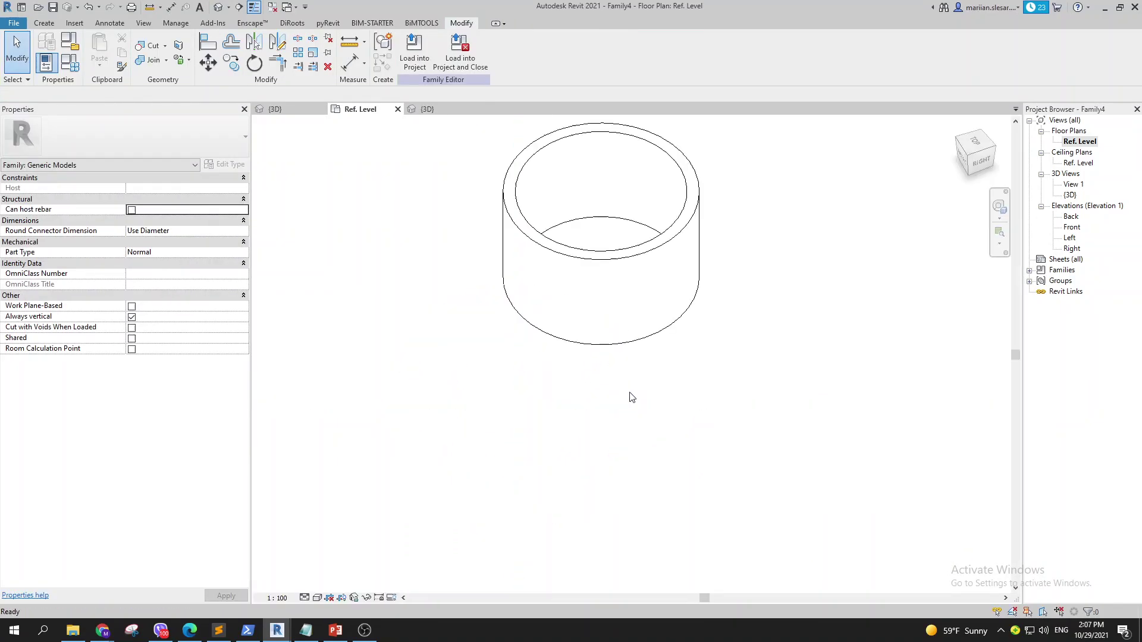
key(ctrl+Tab)
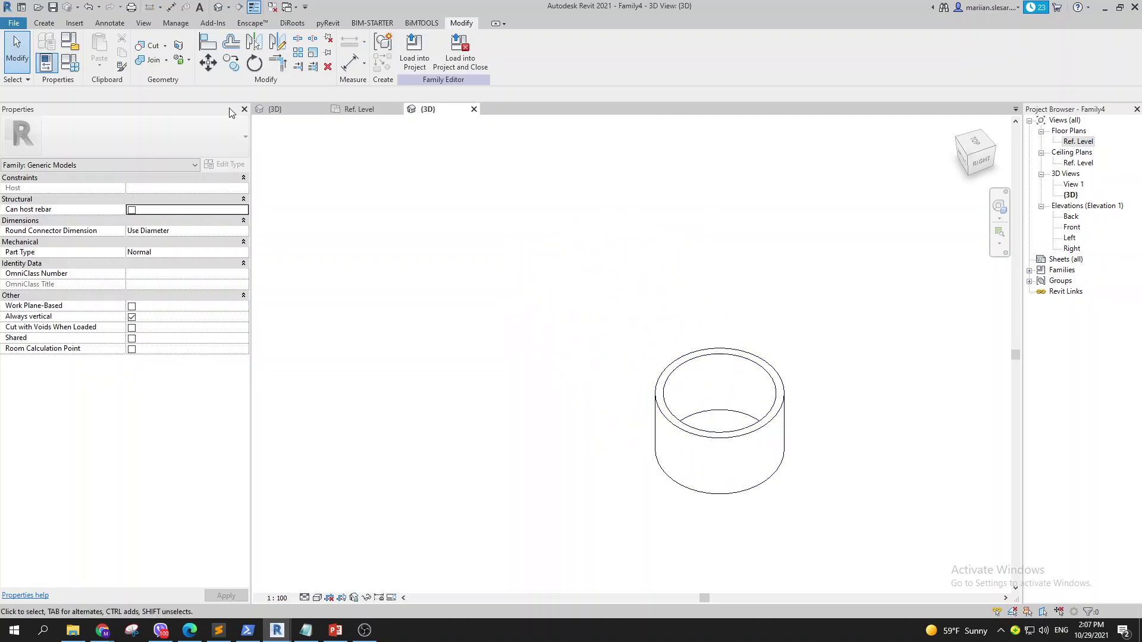
click(662, 405)
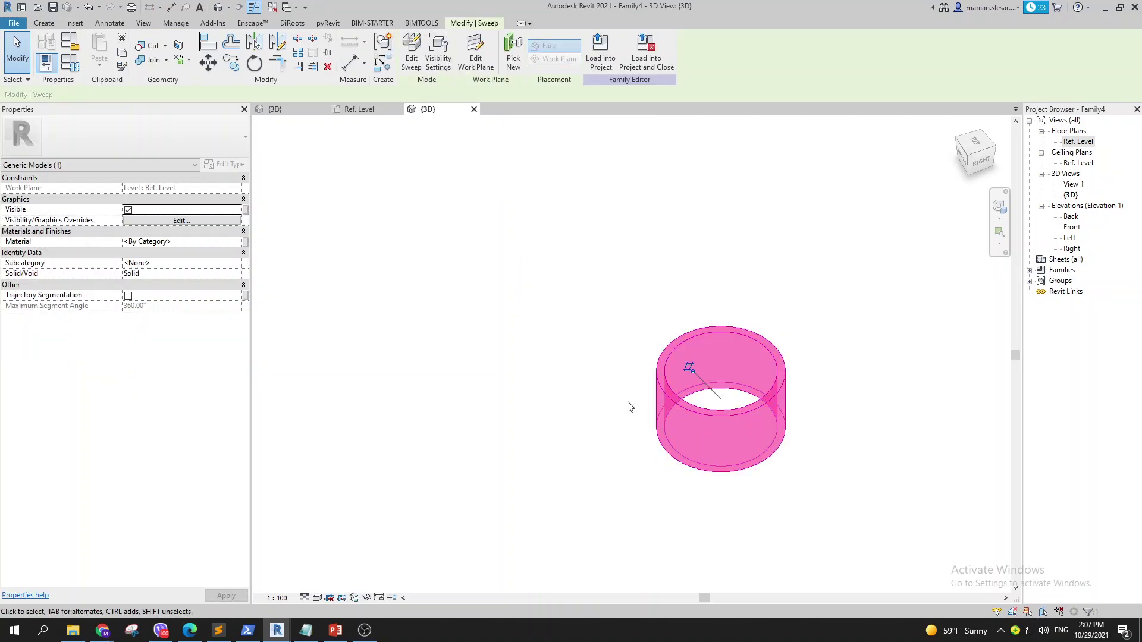
click(128, 297)
Step: In the Ref. Level plan, select the square ring and pan to free space beside it
mouse_move(450, 352)
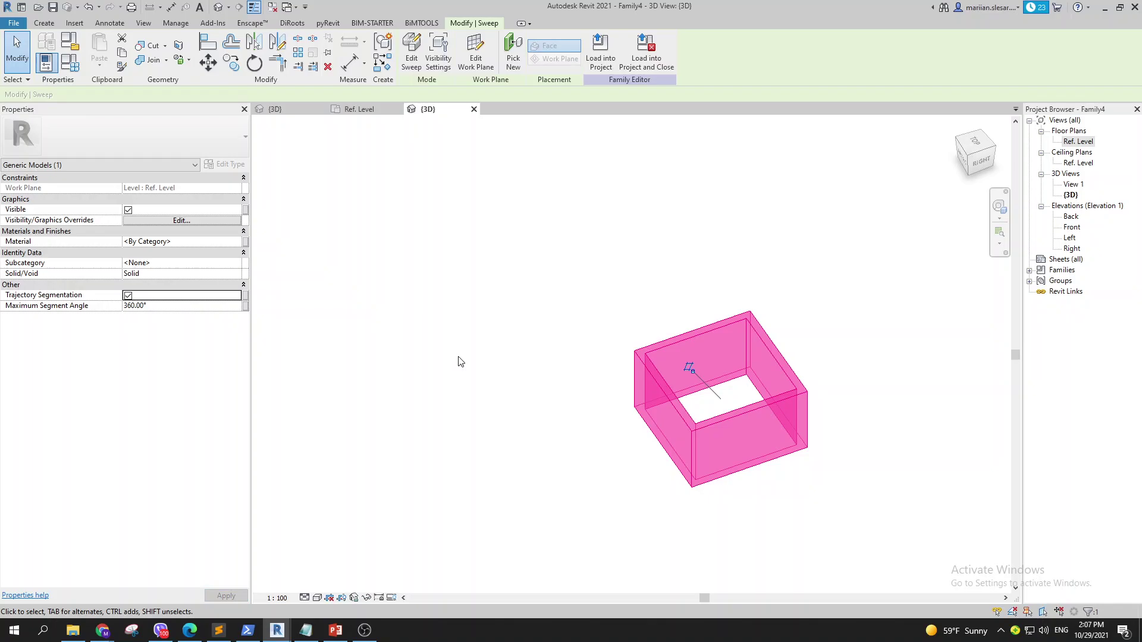
double_click(1074, 142)
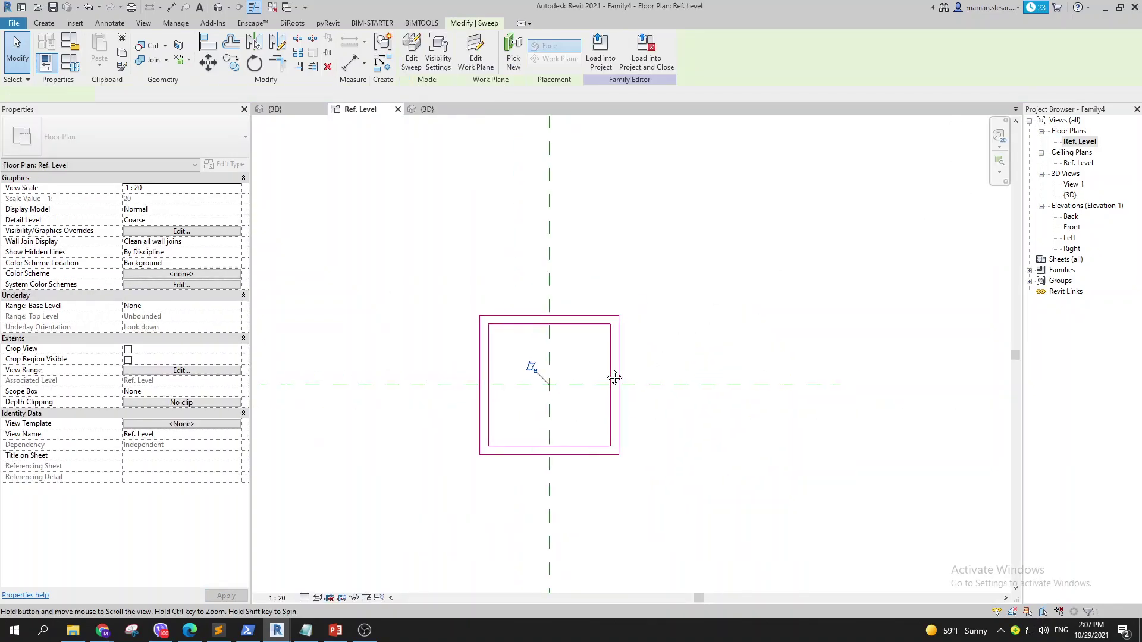
click(615, 378)
scroll(484, 395, down, 2)
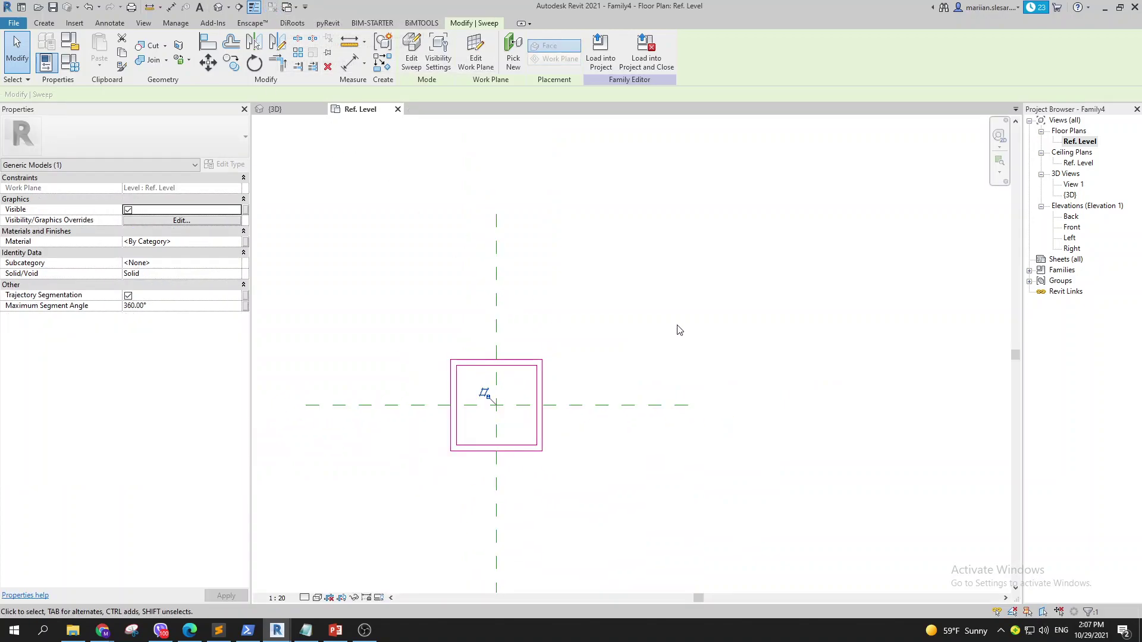
middle_drag(680, 330, 533, 338)
Step: Start a new sweep and sketch a start-end-radius arc path to the right of the ring
click(44, 23)
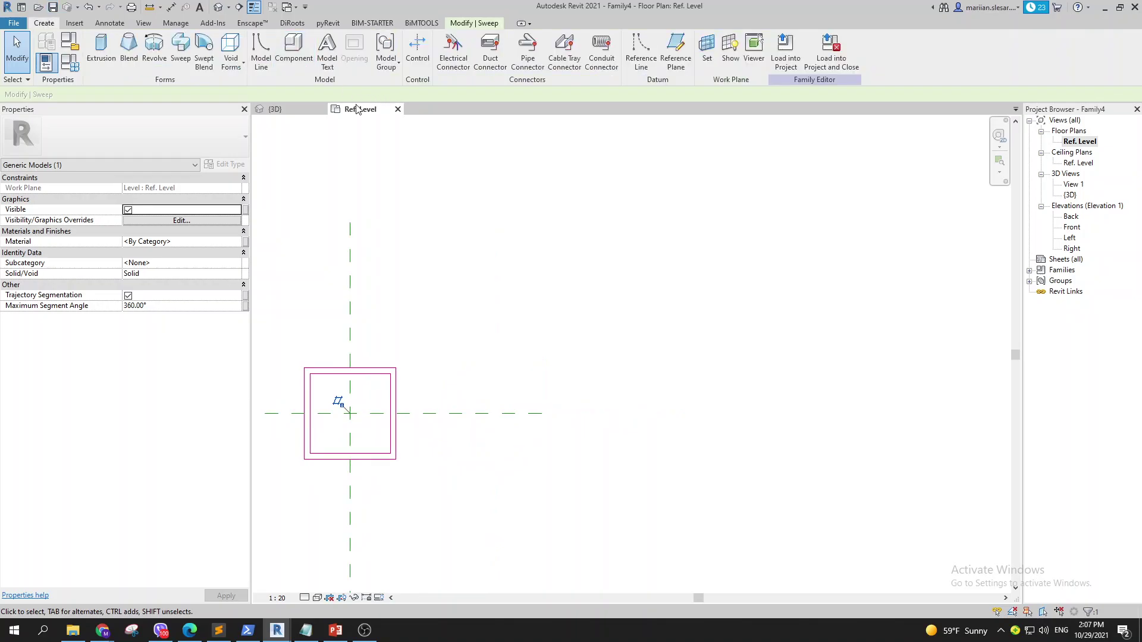
click(181, 47)
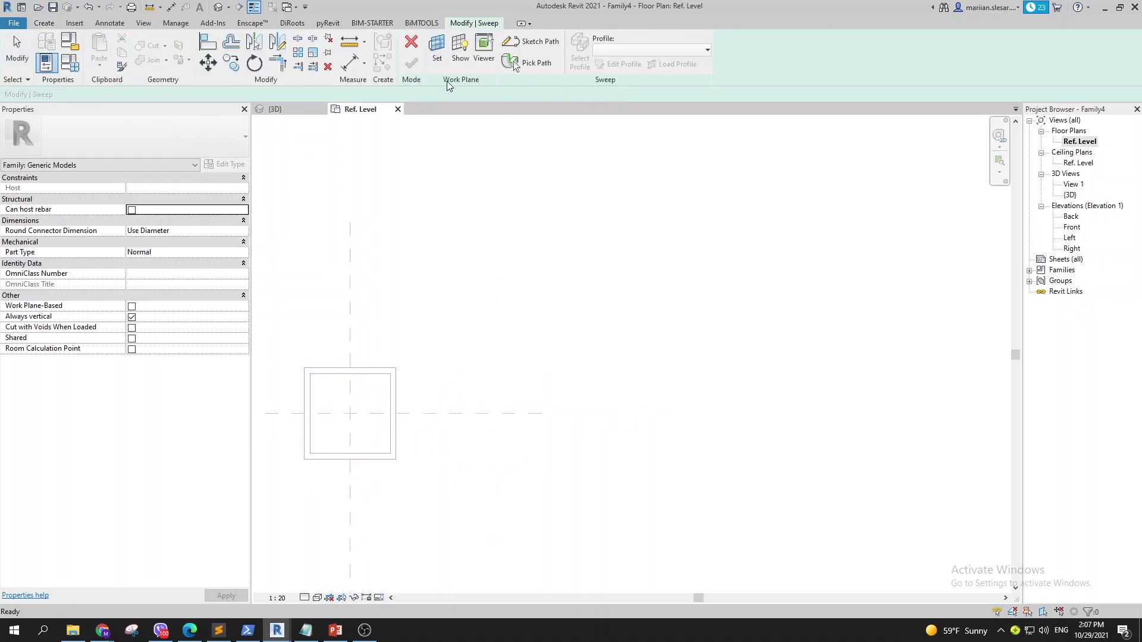
click(532, 41)
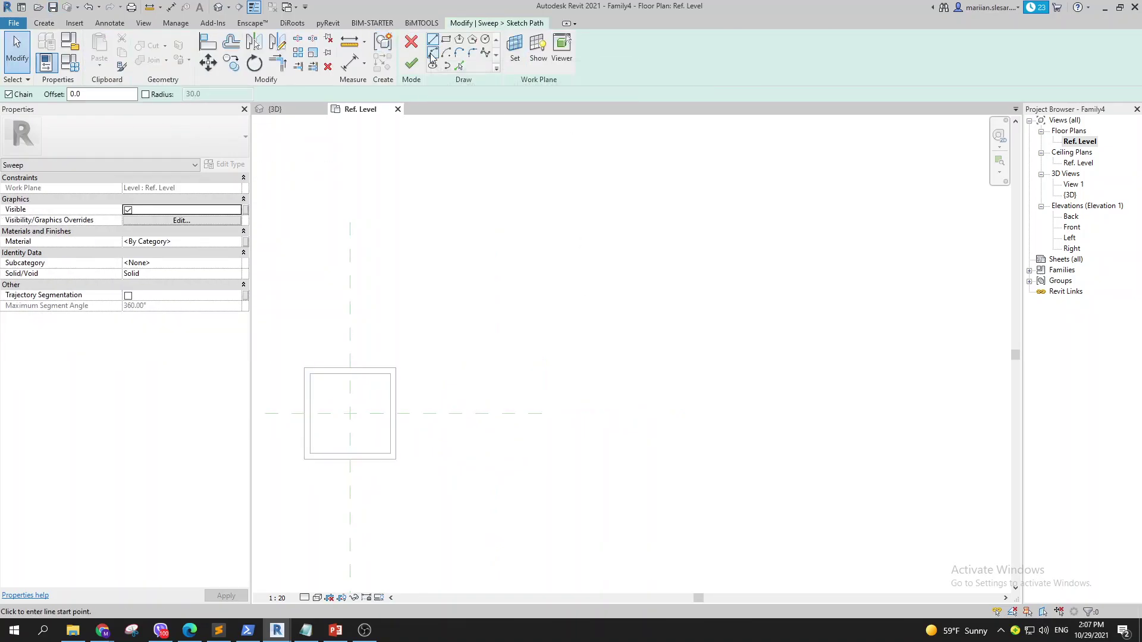
click(432, 54)
click(474, 413)
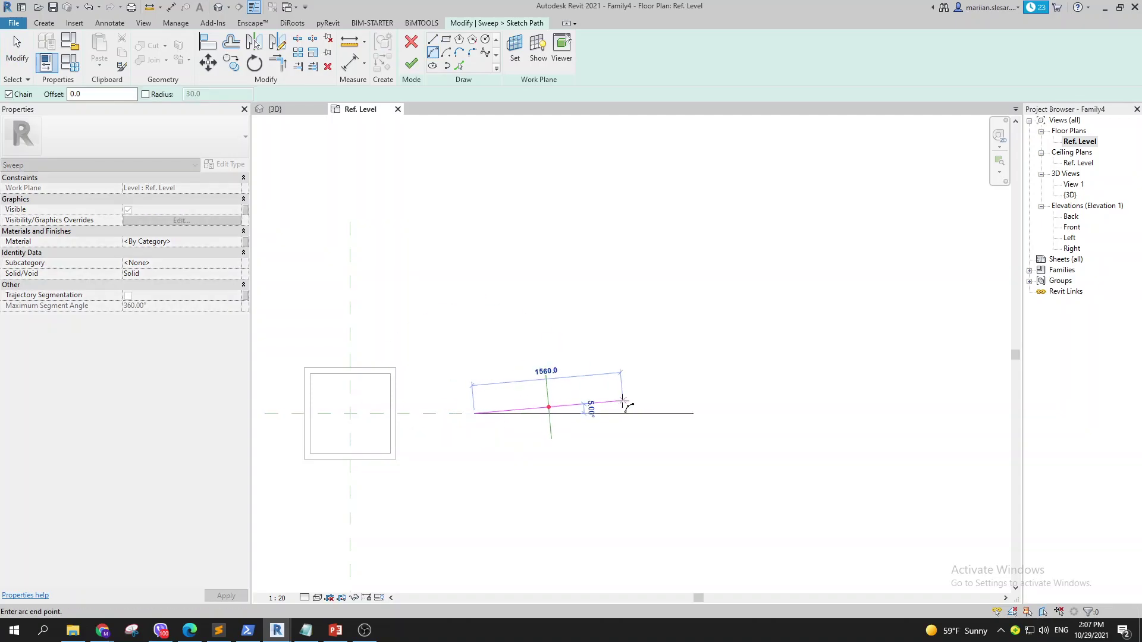
click(623, 402)
scroll(559, 404, up, 3)
click(559, 400)
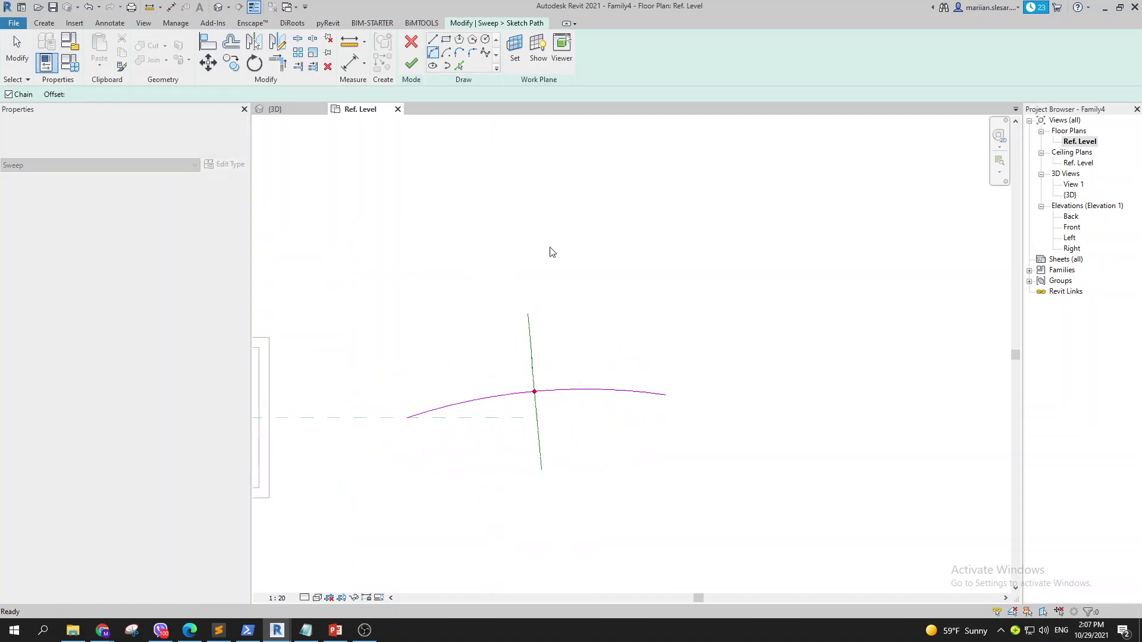
click(411, 63)
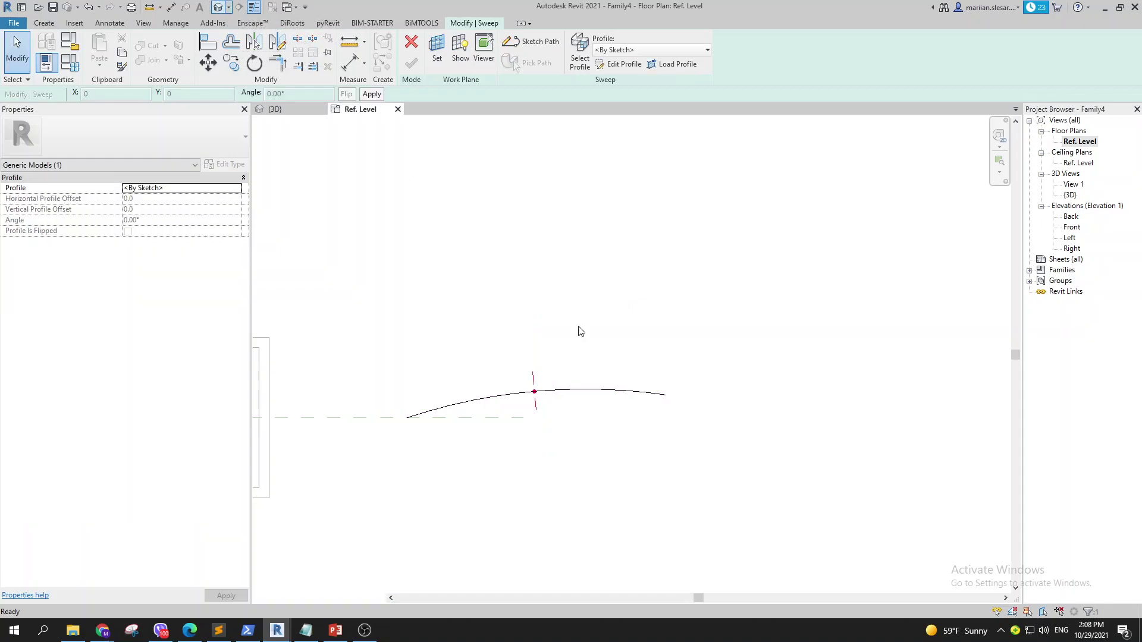
shift+middle_drag(614, 405, 593, 520)
Step: Draw a thin rectangular profile at the arc's path point and finish the arc sweep
click(580, 57)
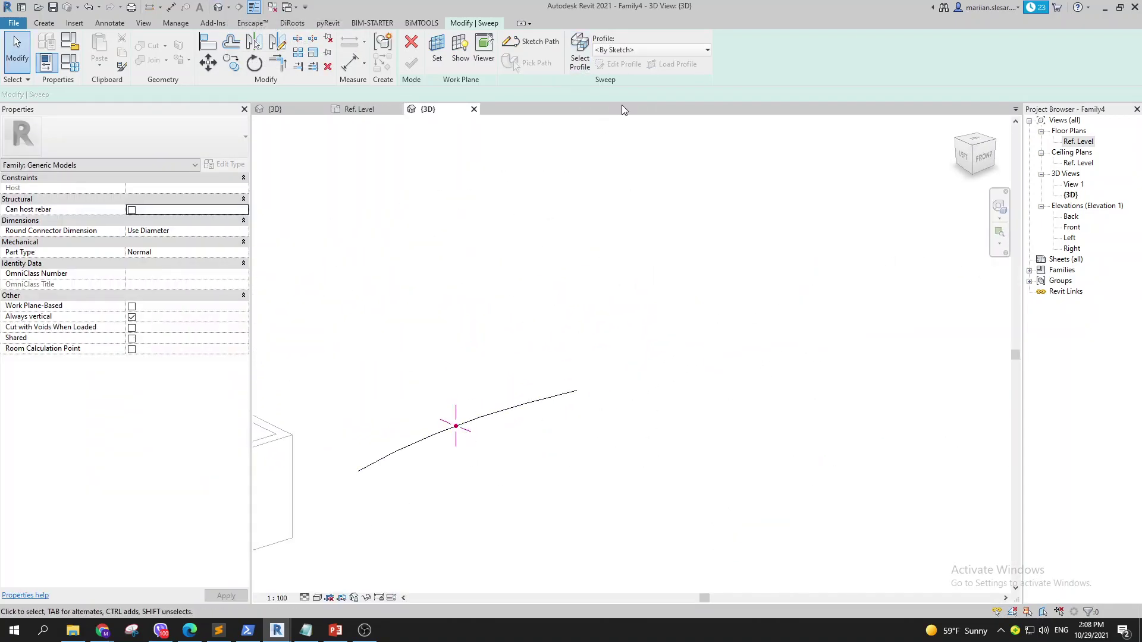
click(618, 64)
click(446, 40)
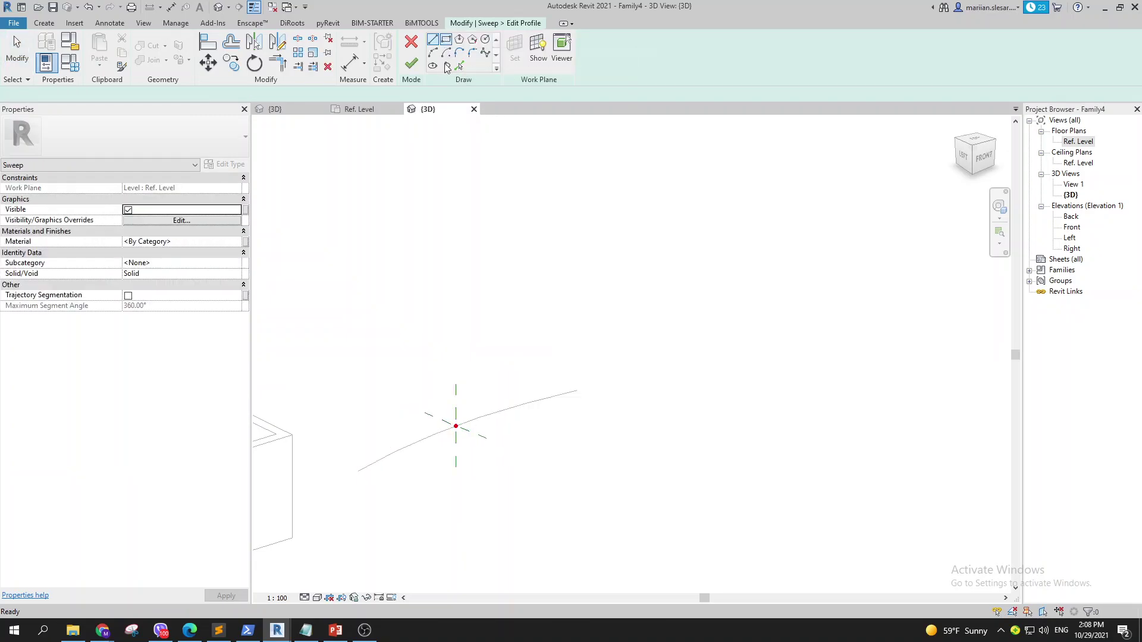
click(456, 426)
key(Escape)
key(Escape)
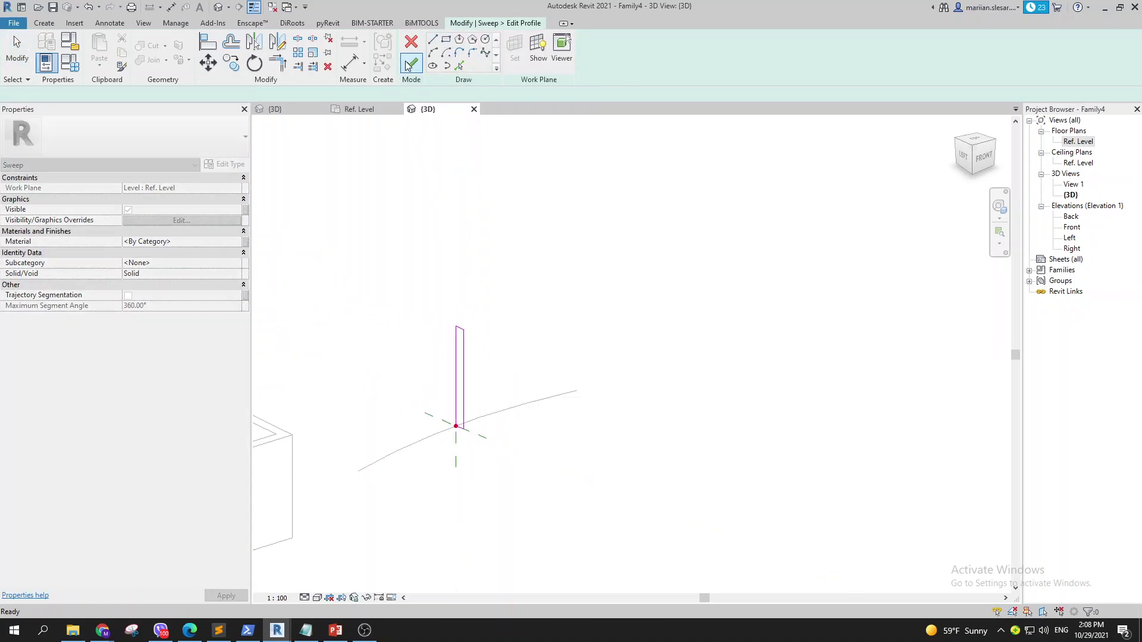
click(410, 67)
click(411, 66)
click(438, 344)
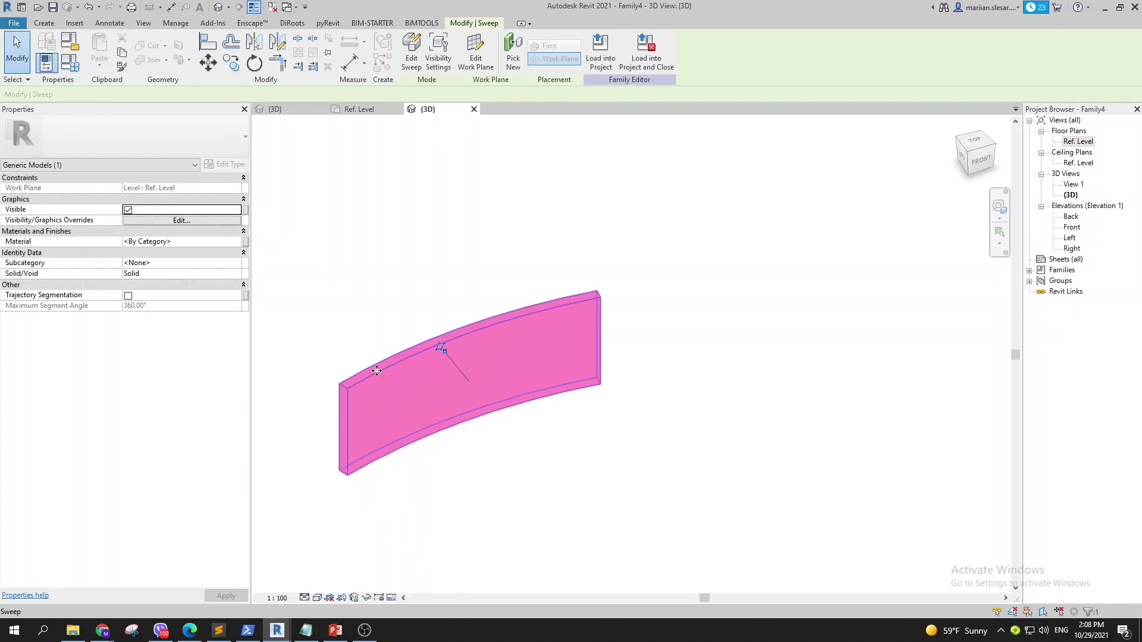
Step: Try trajectory segmentation on the arc sweep, then delete that test sweep
click(128, 296)
shift+middle_drag(415, 326, 482, 485)
scroll(531, 327, down, 3)
shift+middle_drag(466, 410, 543, 416)
click(472, 421)
click(466, 387)
key(Delete)
Step: Set the square ring's Maximum Segment Angle to 50
scroll(375, 419, up, 1)
click(556, 411)
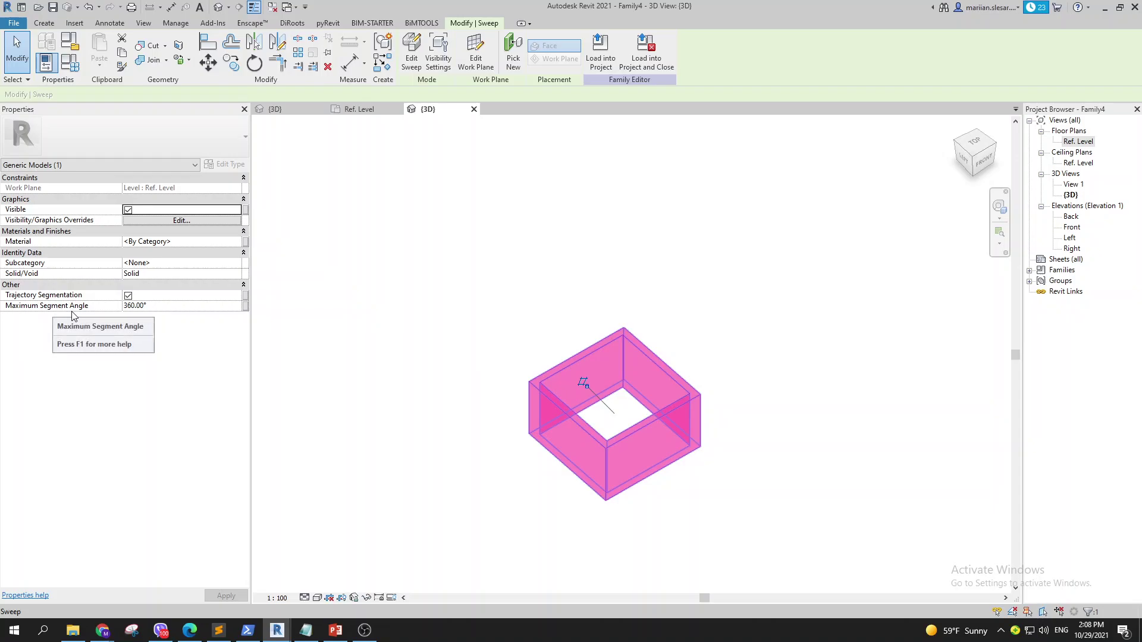
click(163, 306)
text(50)
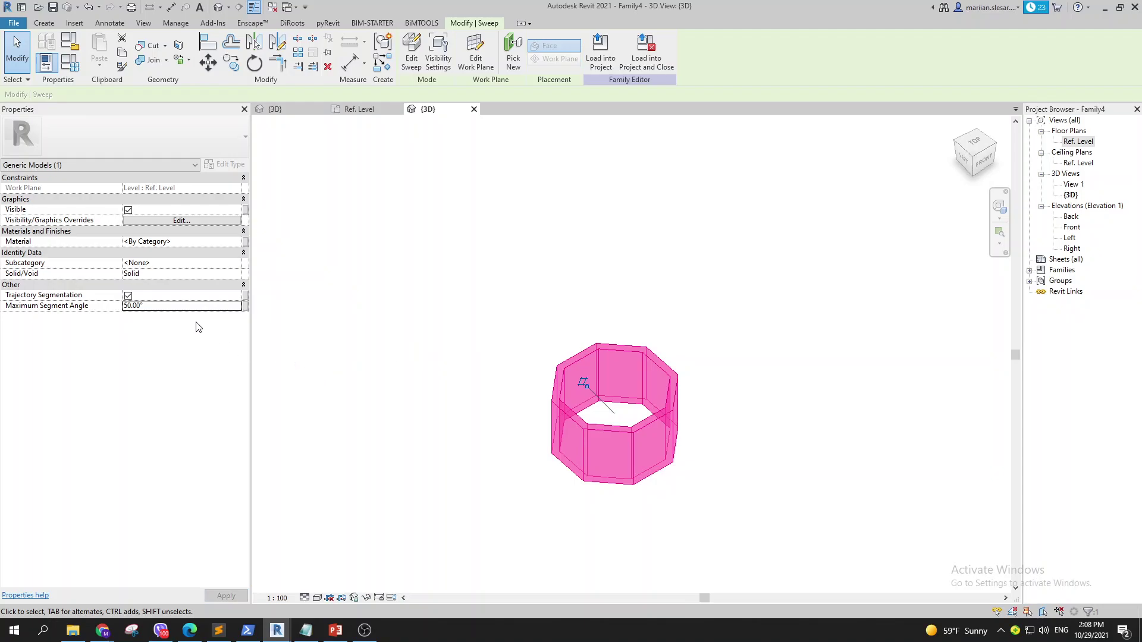
Step: Link Trajectory Segmentation to a new Yes/No family parameter named SQUARE
click(245, 297)
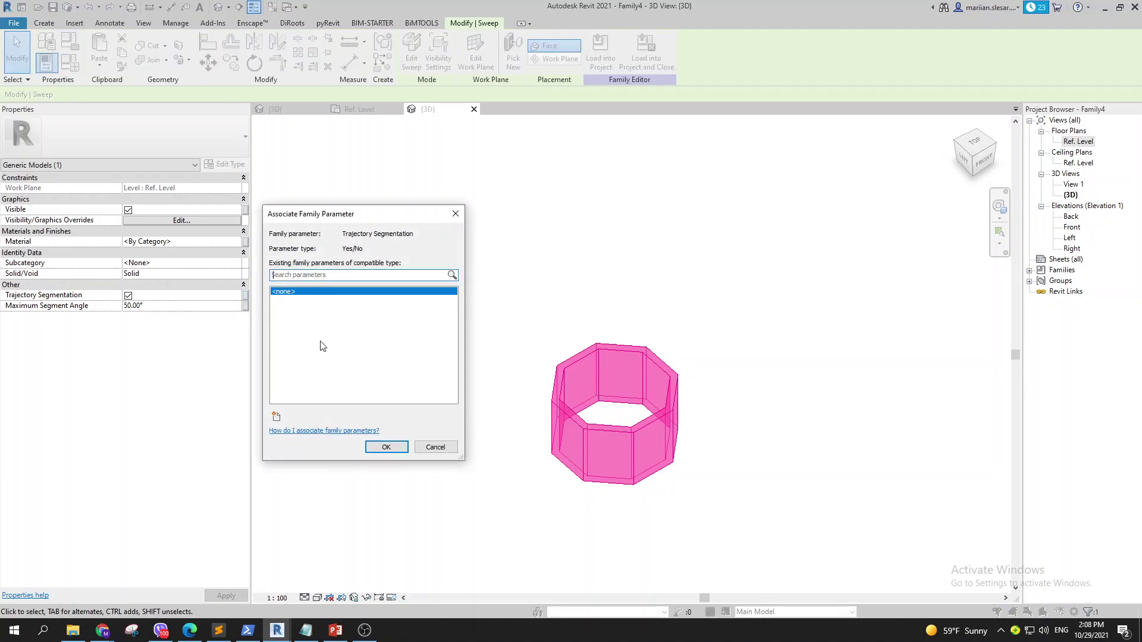
click(276, 416)
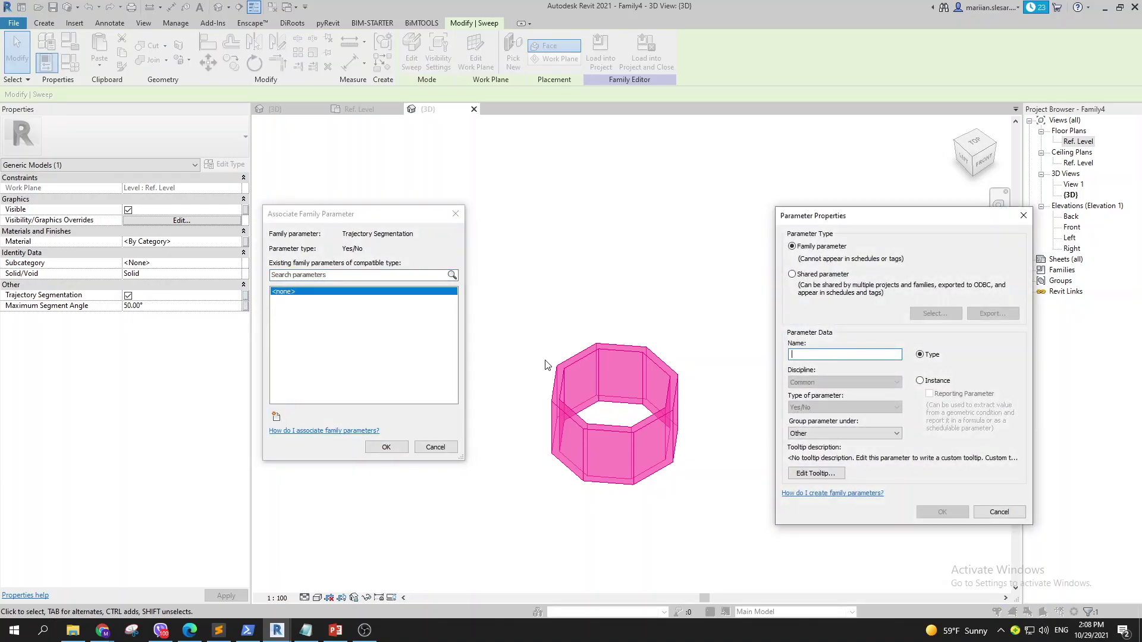
text(SQUARE)
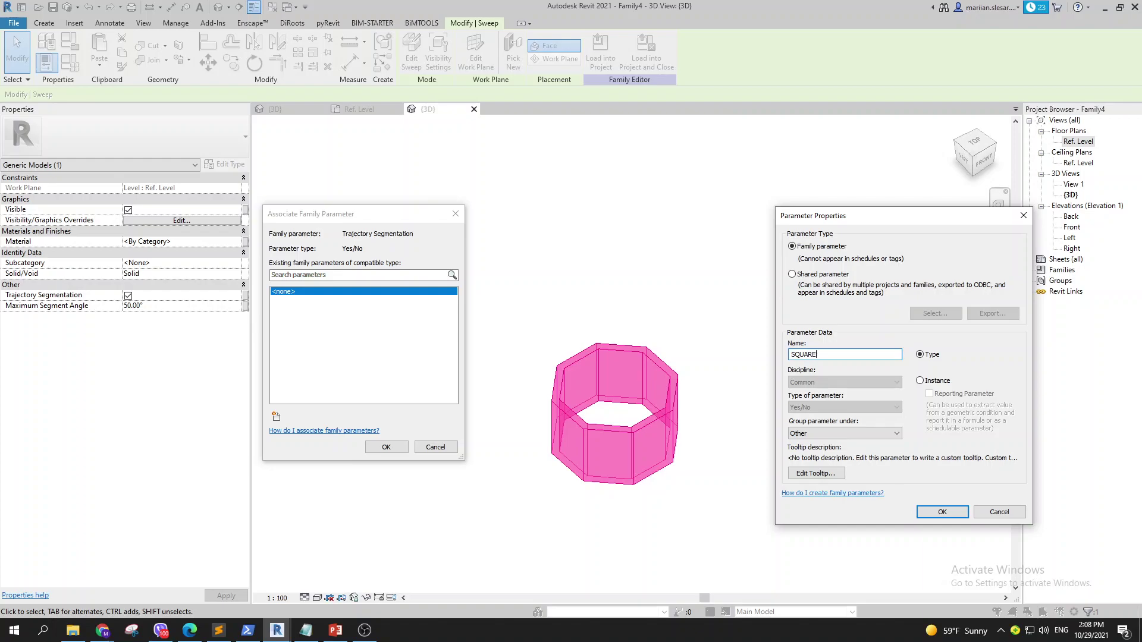
click(937, 512)
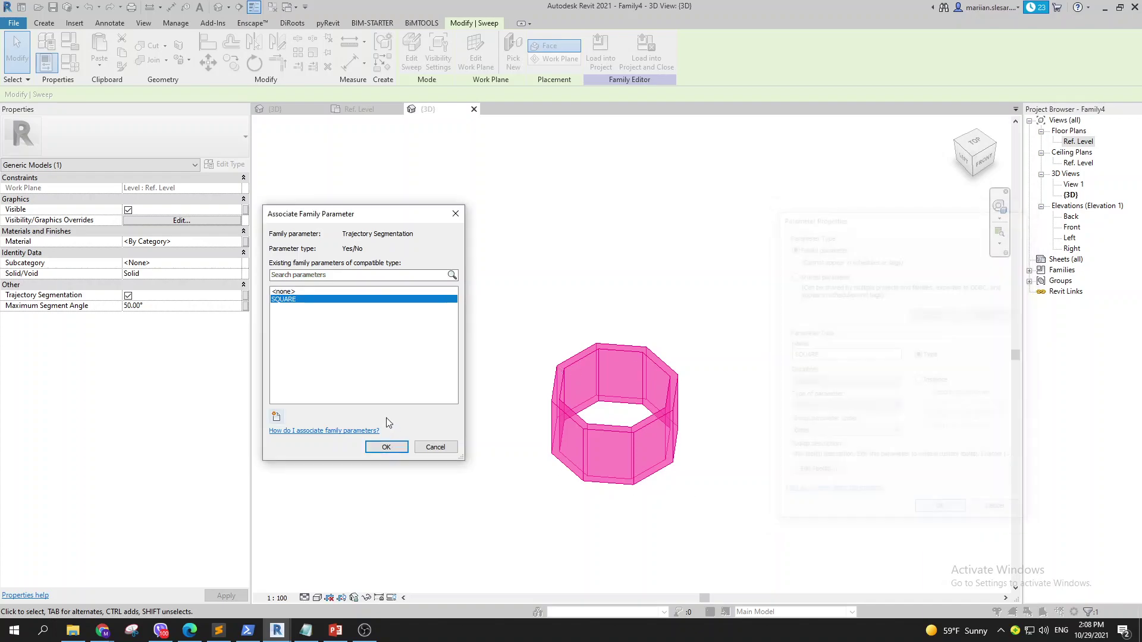
click(385, 447)
Step: Set Maximum Segment Angle to 360° so the ring turns square
click(160, 305)
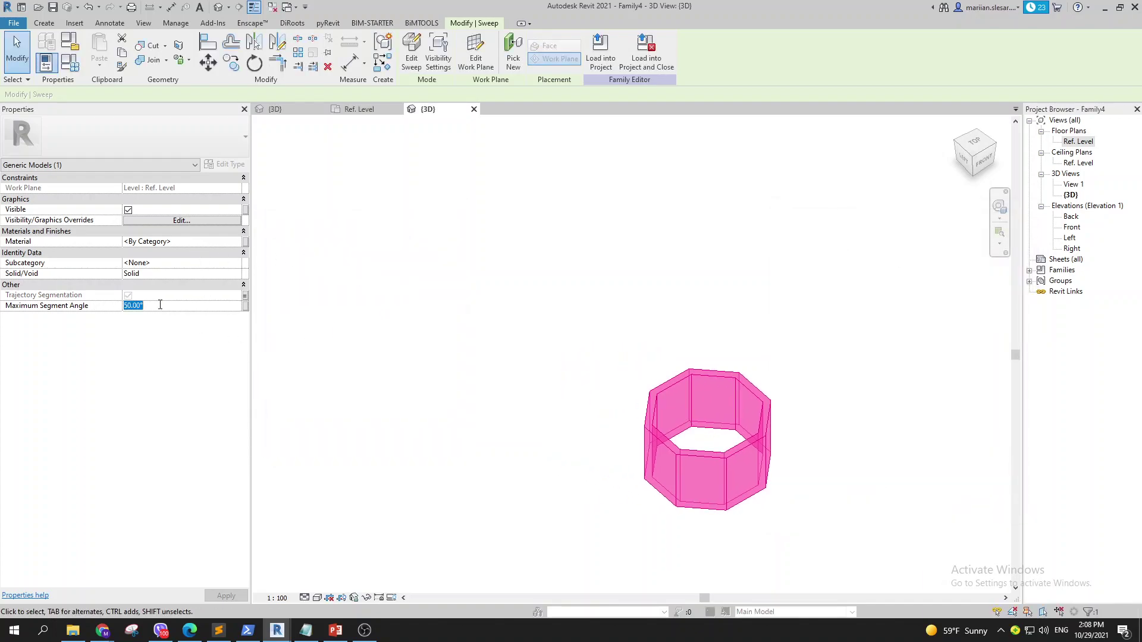
text(360)
key(Return)
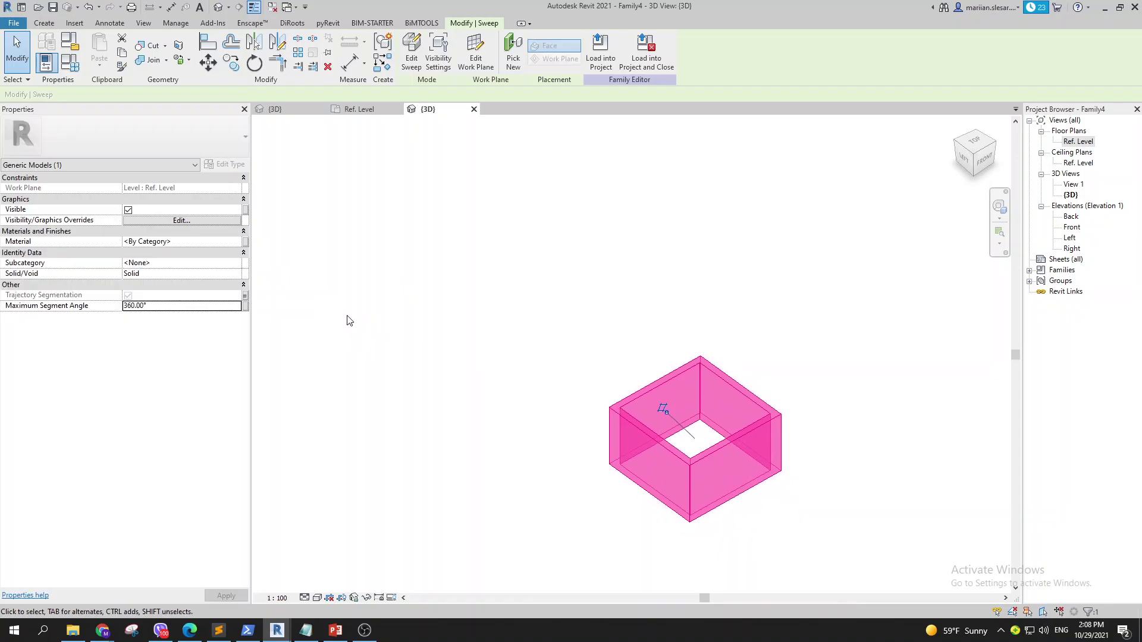
Step: In Family Types, switch SQUARE off and on to confirm the ring toggles between round and square
click(349, 319)
click(70, 65)
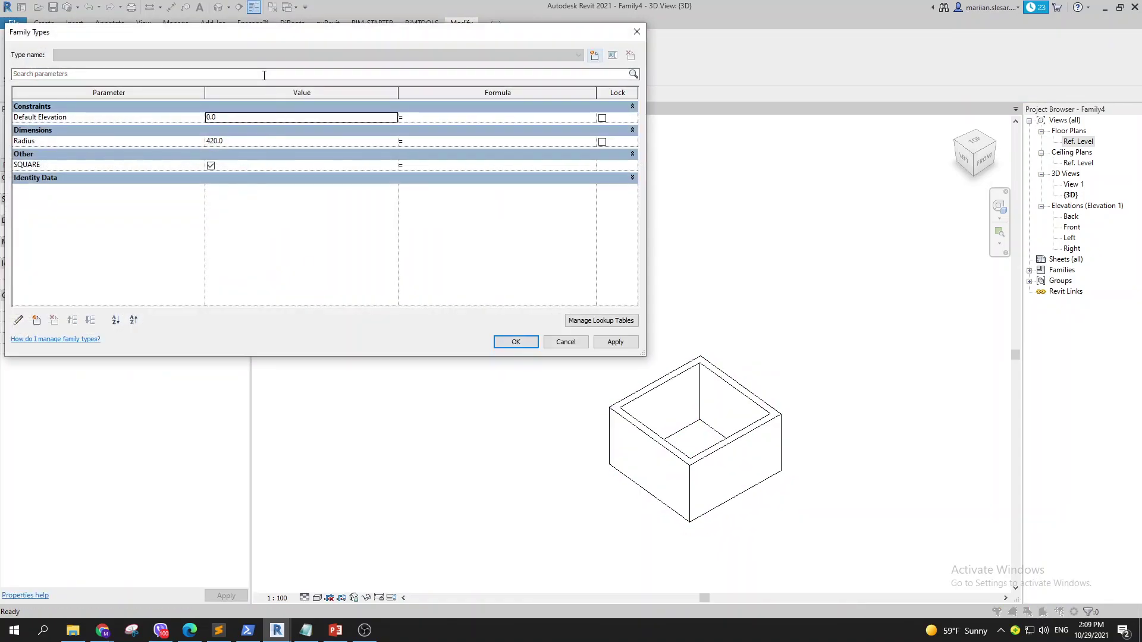
drag(231, 34, 240, 34)
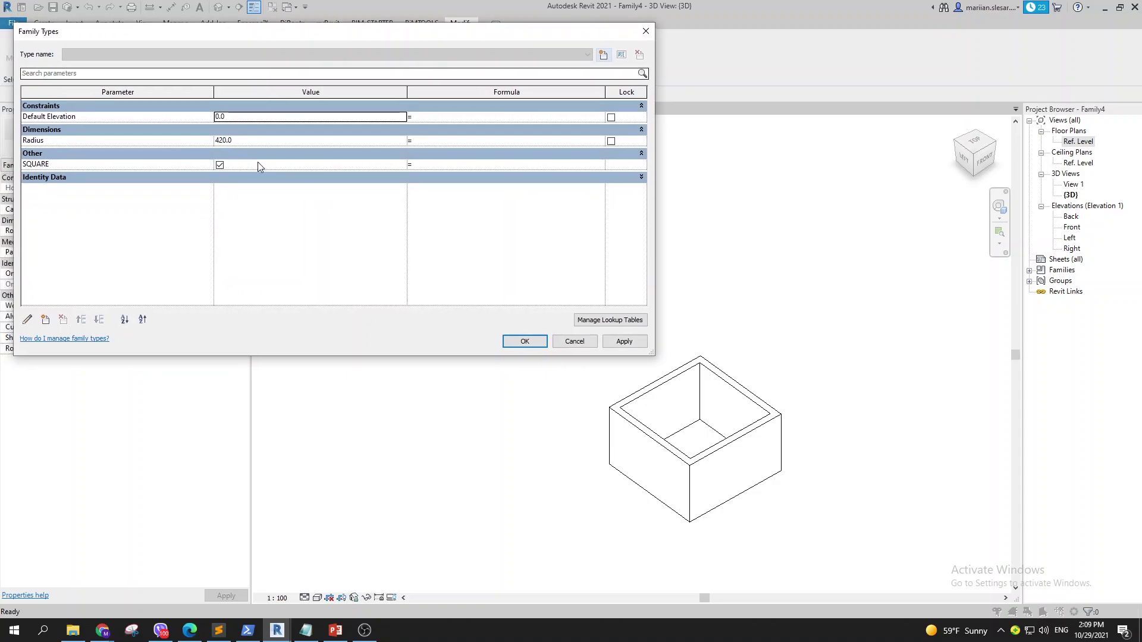
click(220, 165)
click(624, 342)
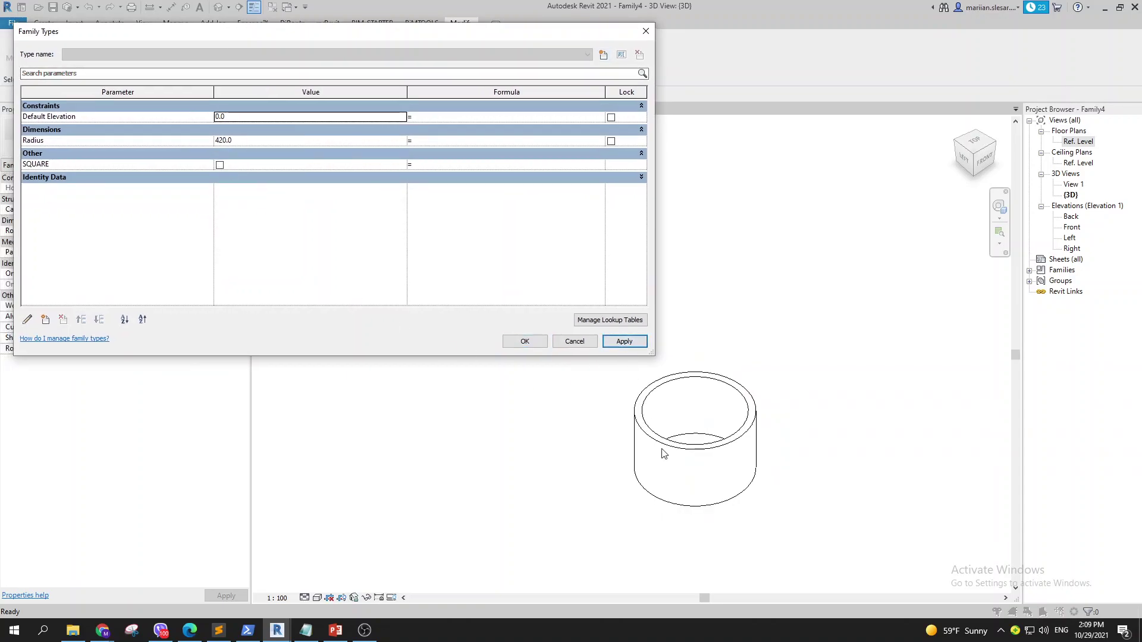
click(220, 165)
click(624, 342)
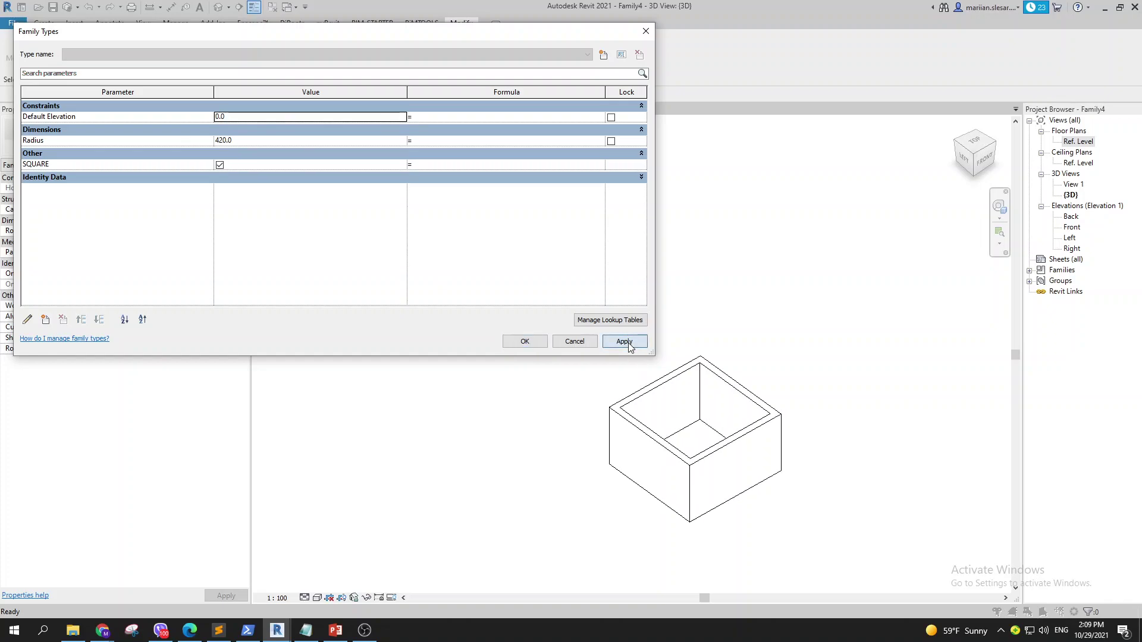
Step: Change Radius from 420.0 to 700.0, apply, and accept the changes
click(252, 142)
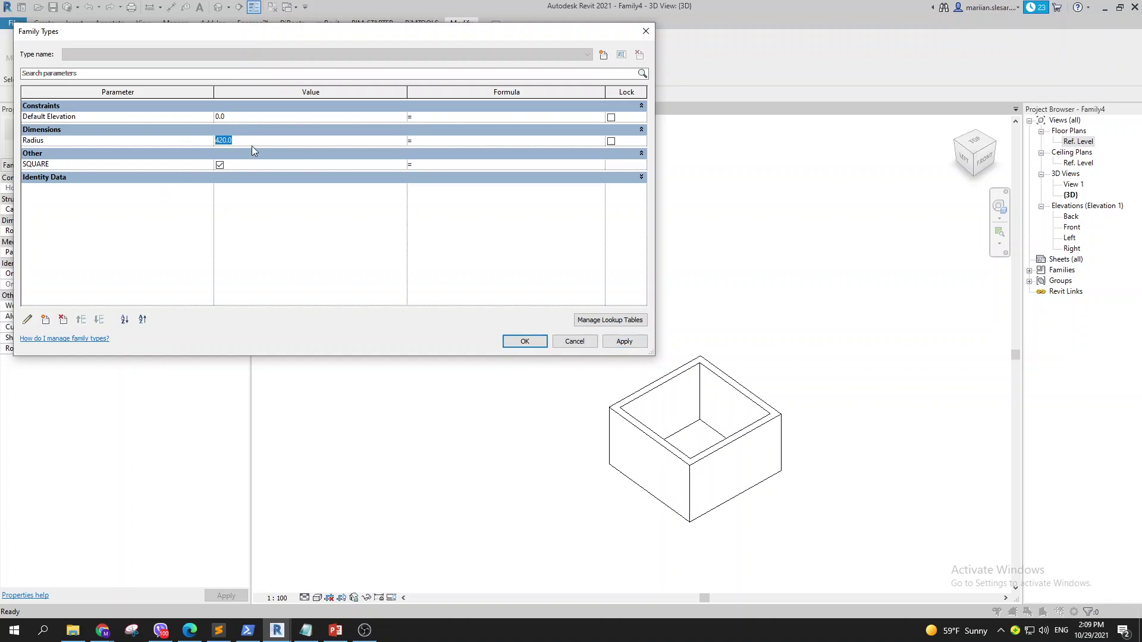
click(624, 341)
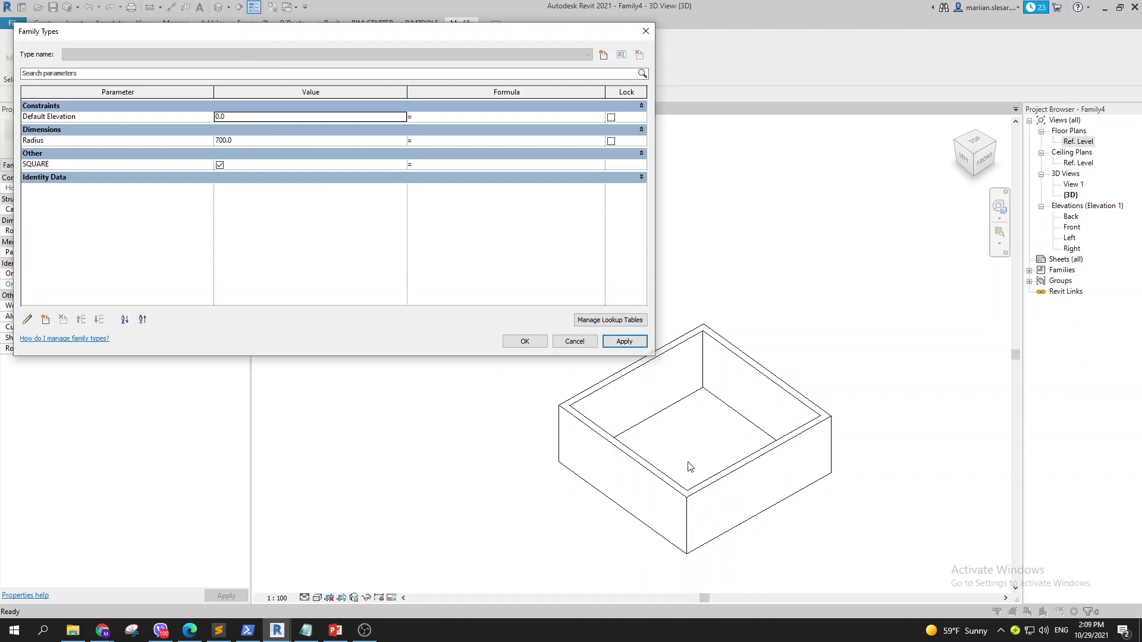
click(521, 345)
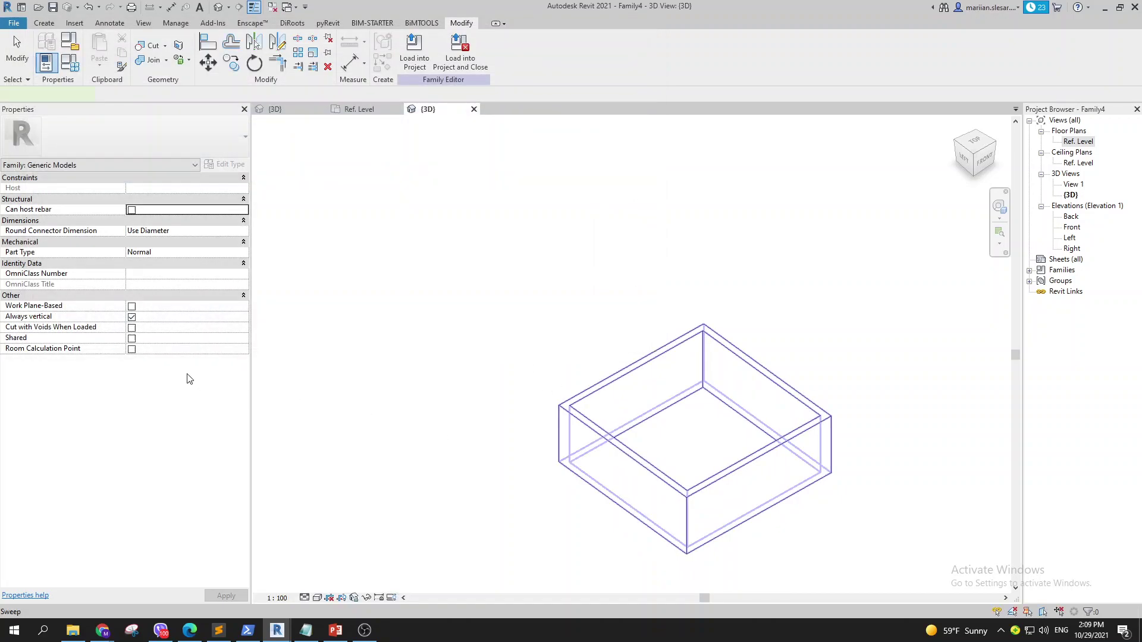
Step: Link the sweep ring's Maximum Segment Angle to a new family parameter named ANgle
click(667, 405)
click(244, 305)
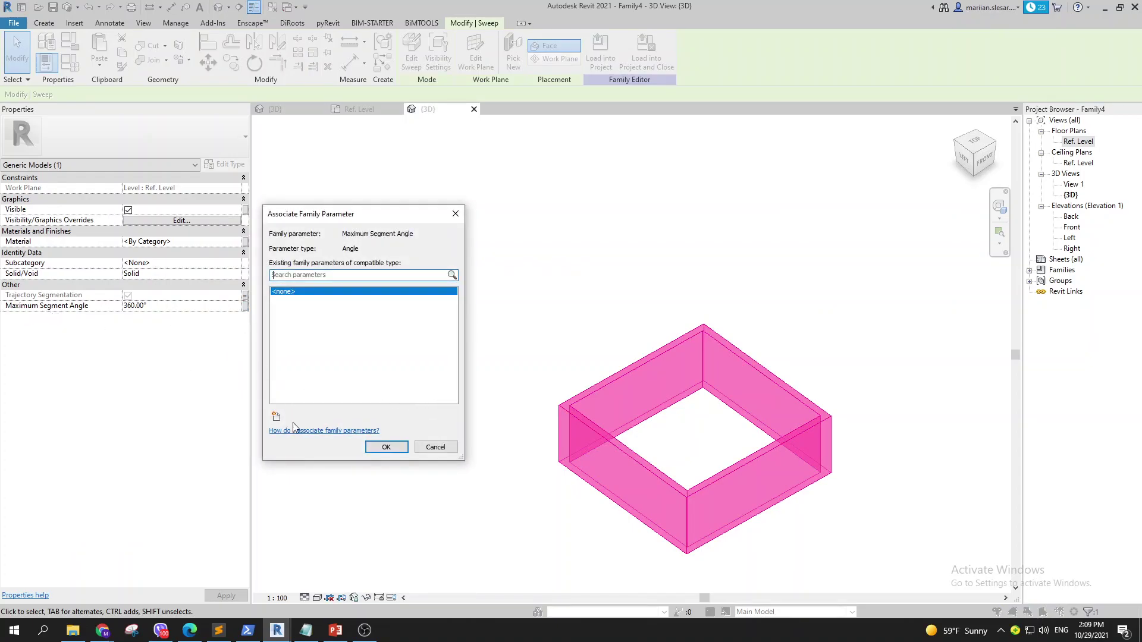
click(276, 416)
text(AN)
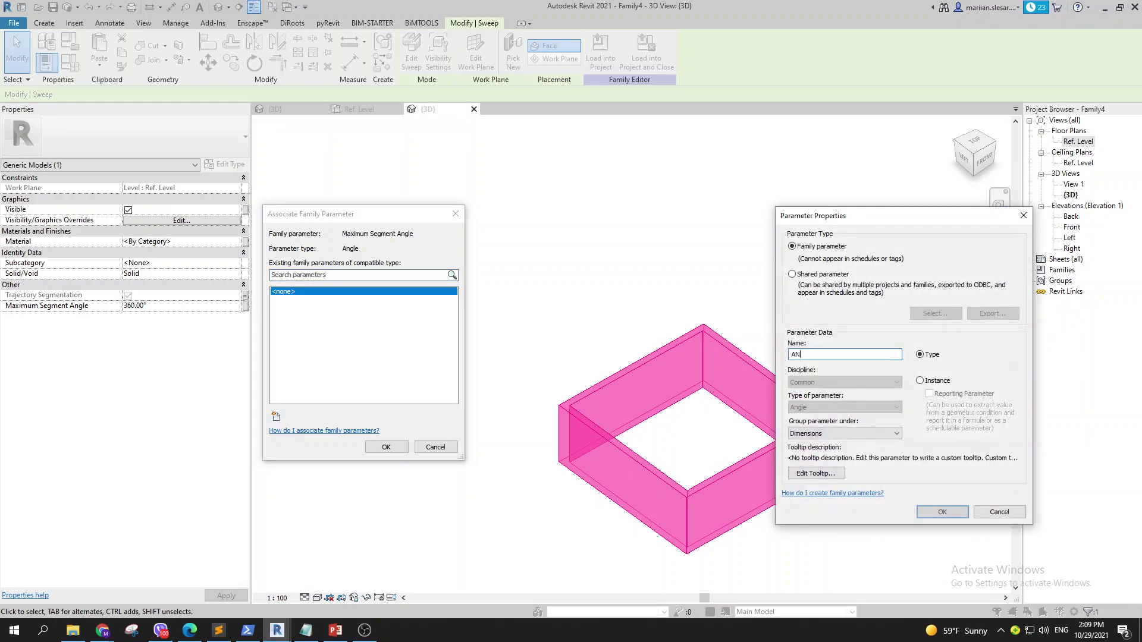
text(gle)
click(942, 512)
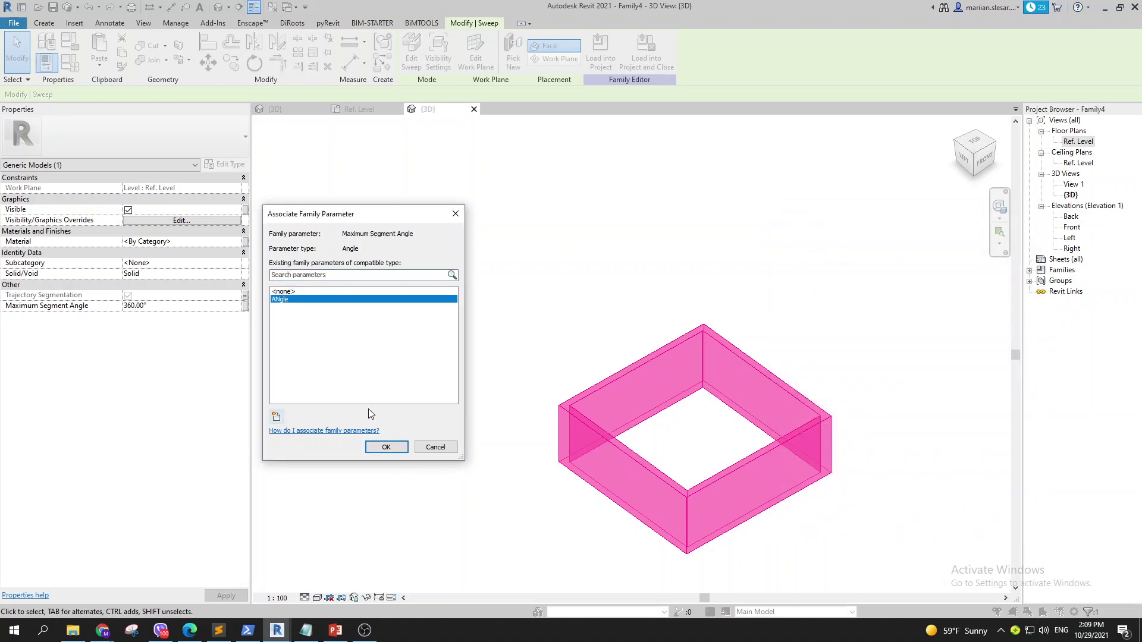
click(386, 446)
click(548, 375)
Step: Test ANgle at 50° in Family Types, turning the ring into an octagon
click(70, 62)
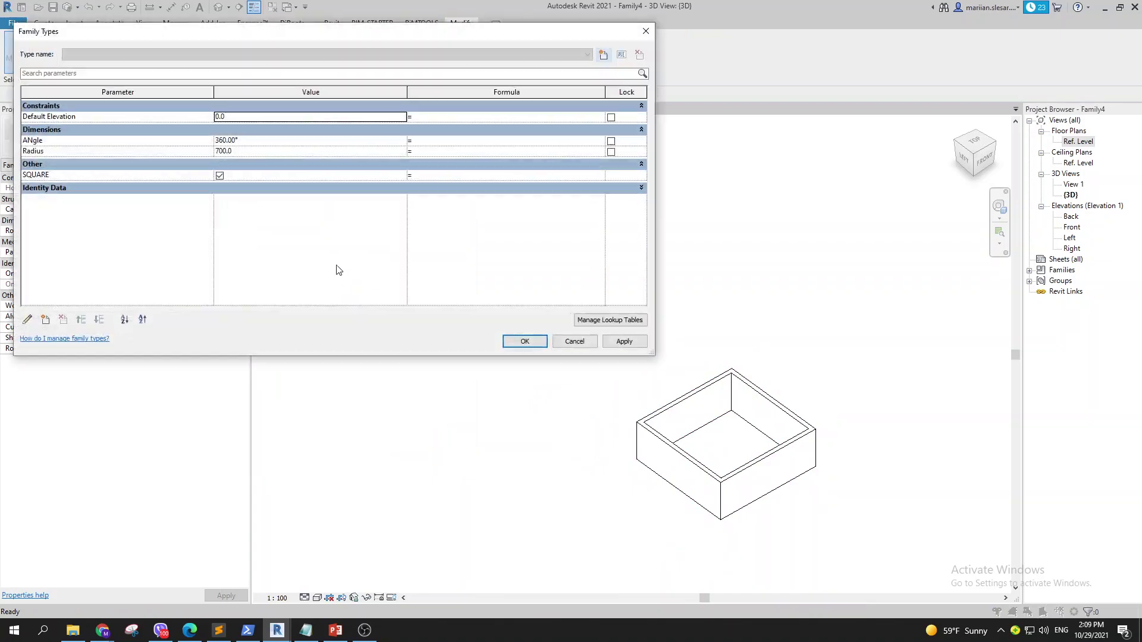
click(250, 145)
text(50)
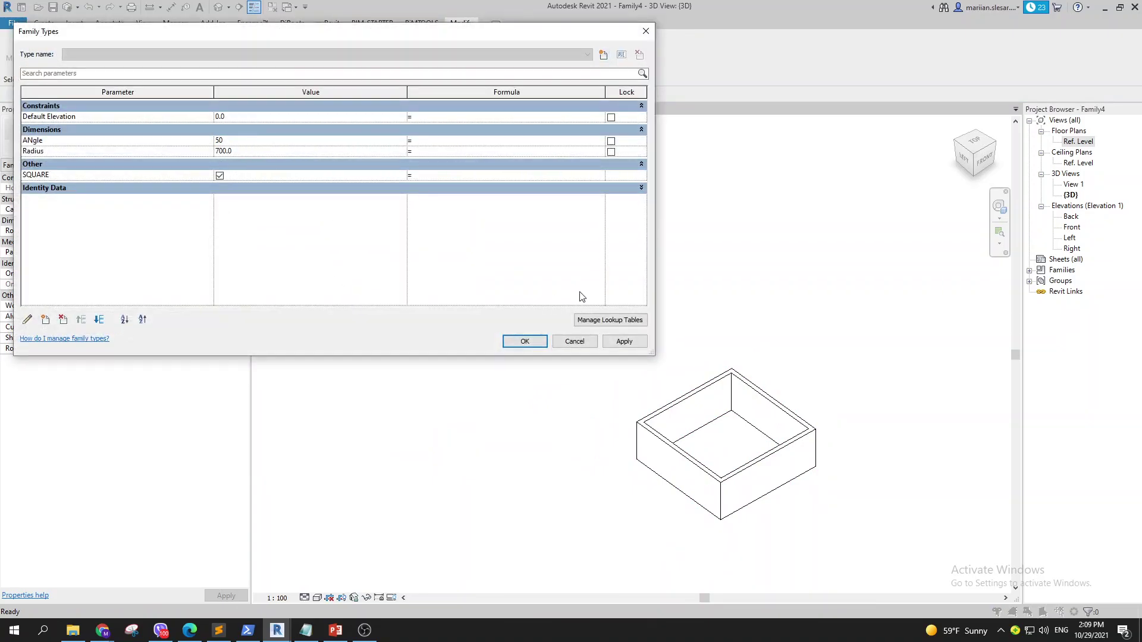
click(638, 343)
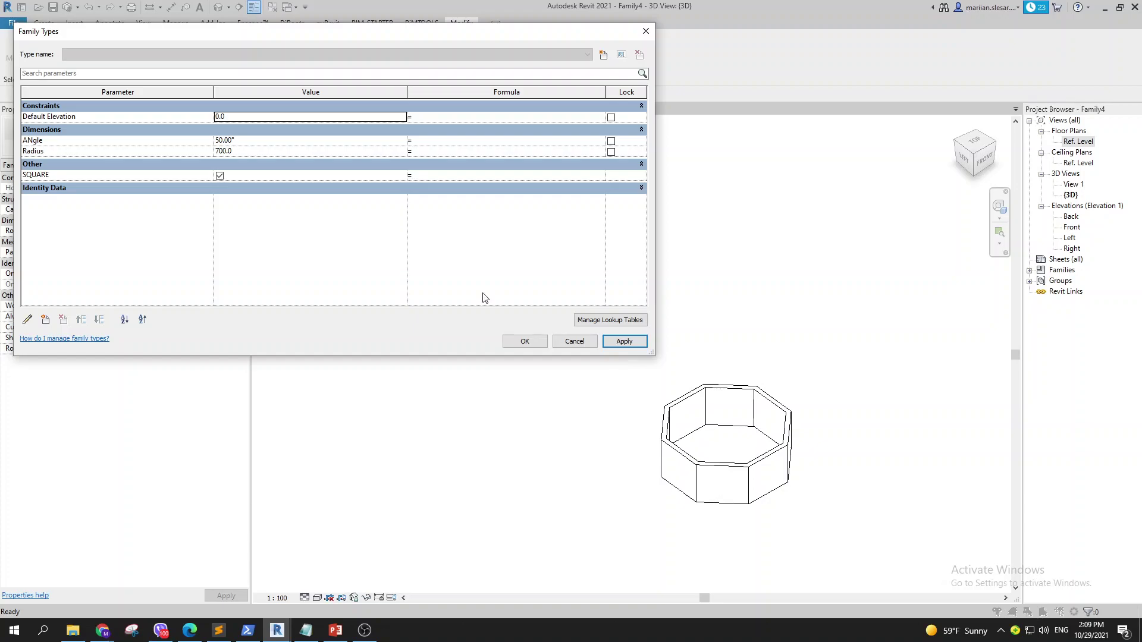
Step: Set ANgle to 360° and switch SQUARE off so the ring regenerates as a circle
click(262, 141)
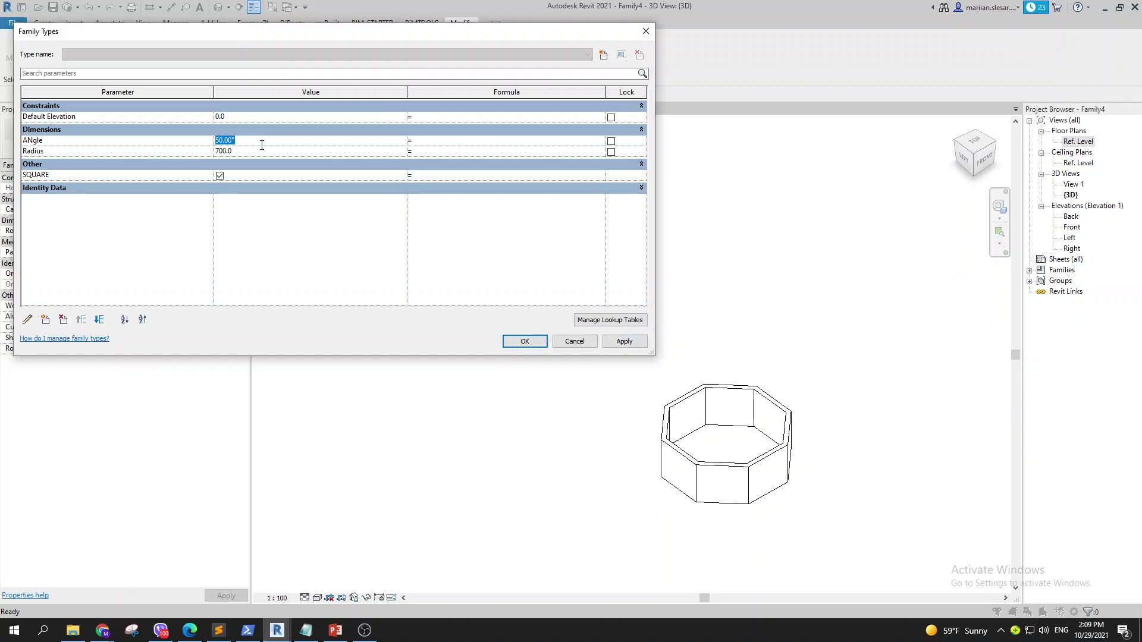
text(360)
click(336, 233)
click(100, 176)
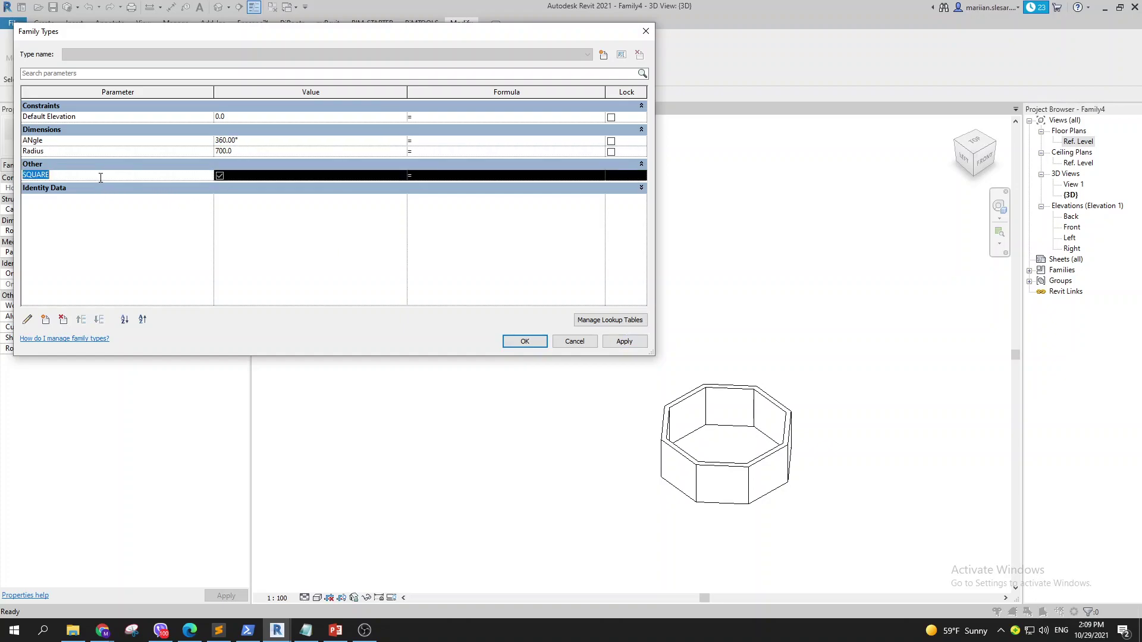
click(220, 176)
click(624, 341)
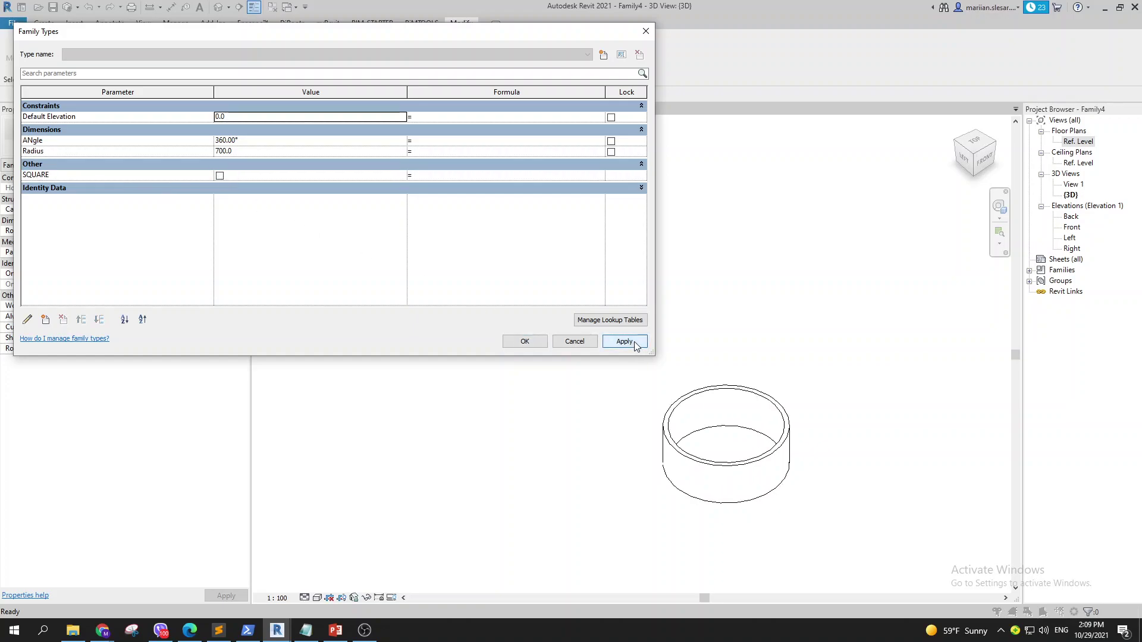
click(526, 348)
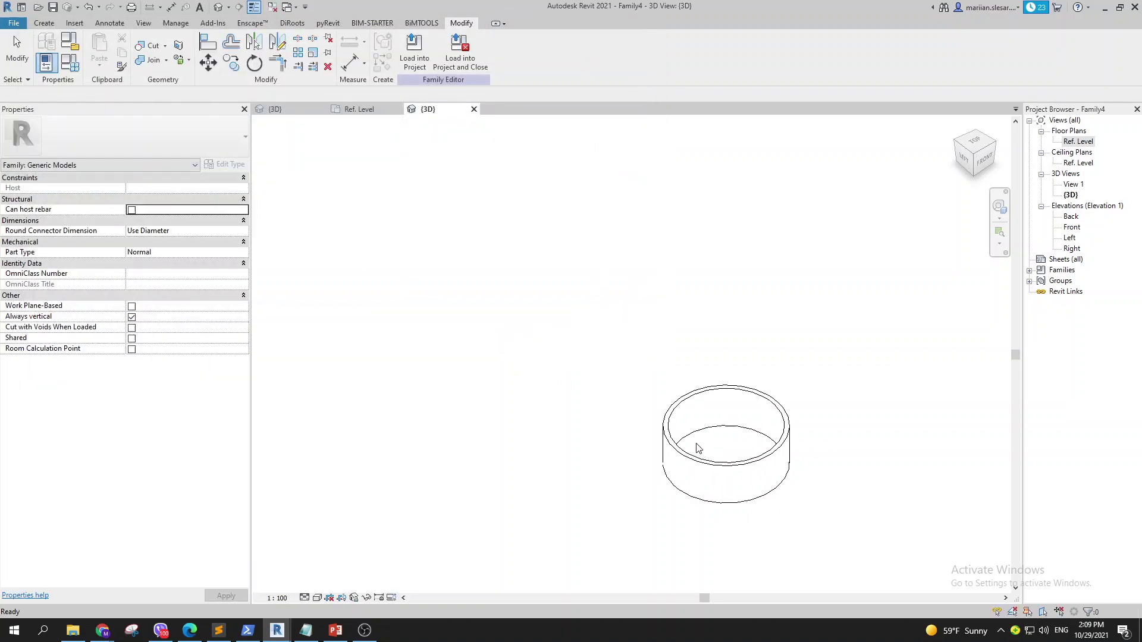
Step: Recentre the round ring in the view, then bring up the Trajectory.pdf slides in Edge
middle_drag(680, 439, 496, 385)
scroll(478, 396, up, 2)
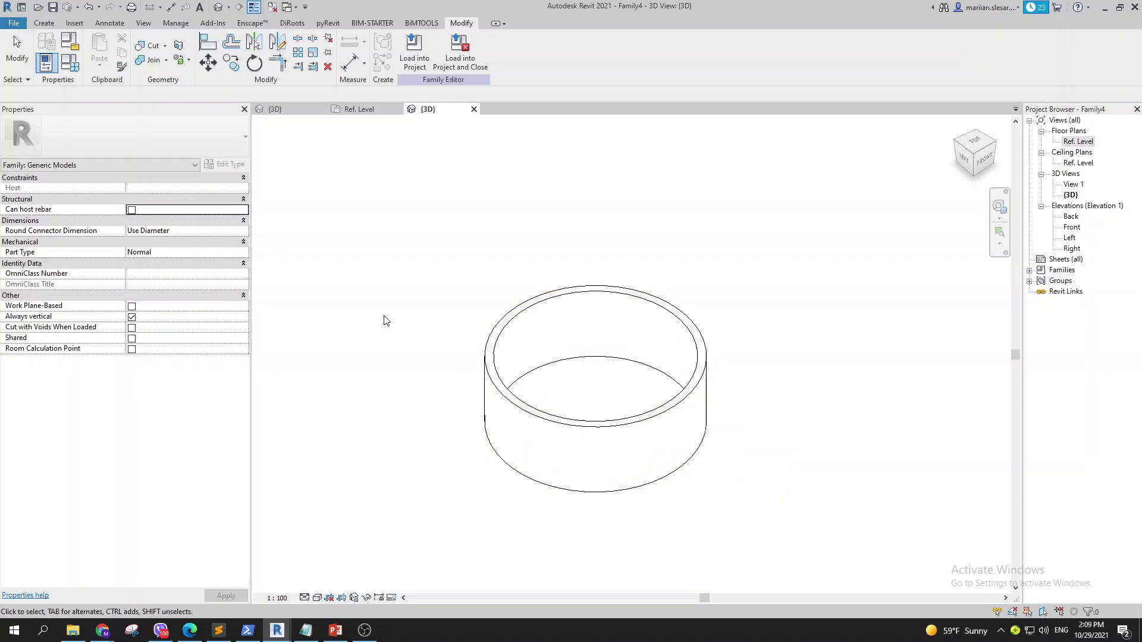
scroll(342, 292, down, 1)
middle_drag(350, 302, 351, 324)
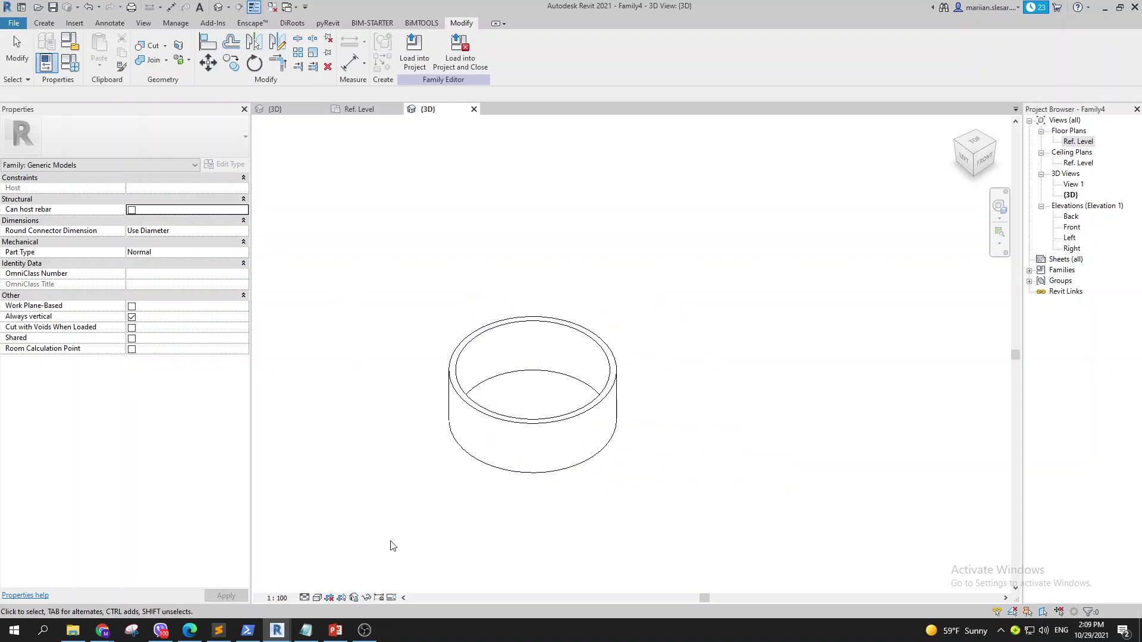
middle_drag(361, 443, 356, 465)
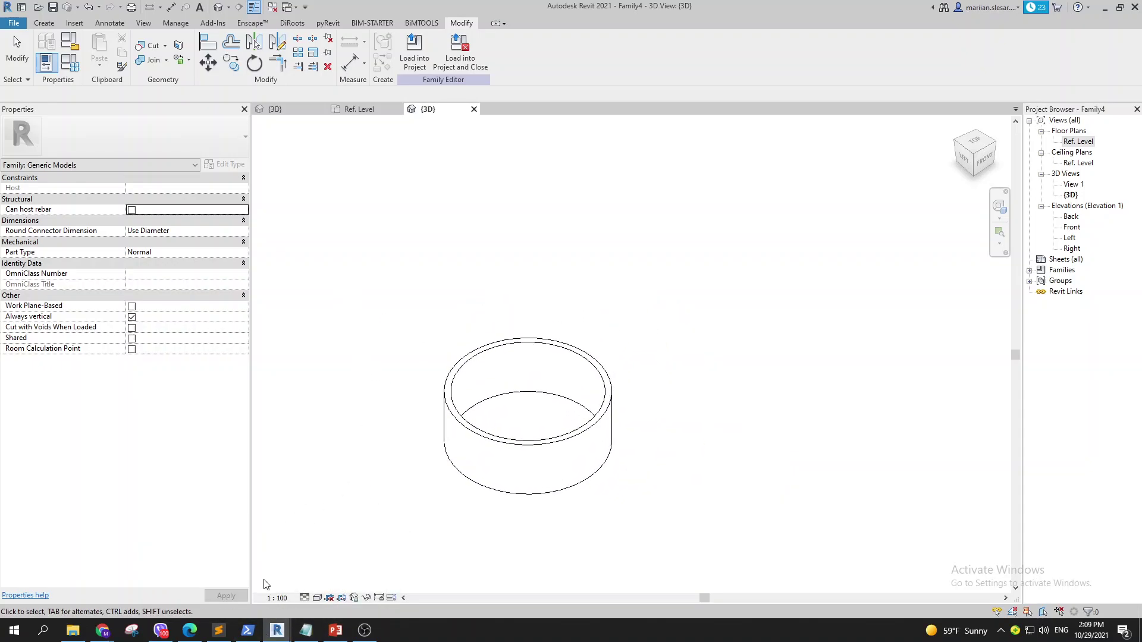
click(198, 638)
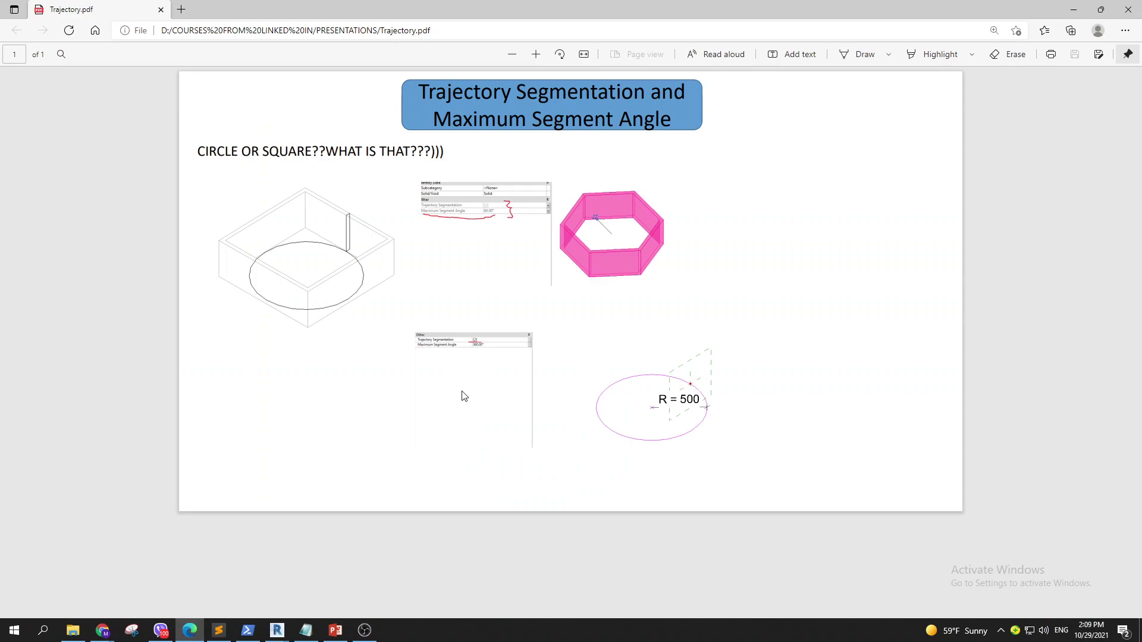